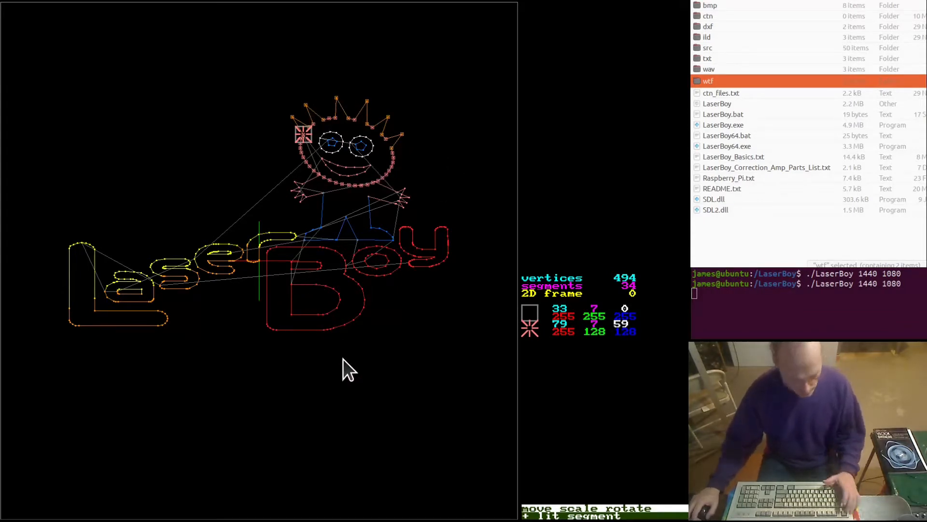
Step: Turn on the coordinate axes in the UI visuals and orbit the frame to an oblique 3D view
{"action": "key", "text": "Escape"}
{"action": "key", "text": "Tab"}
{"action": "key", "text": "c"}
{"action": "key", "text": "Escape"}
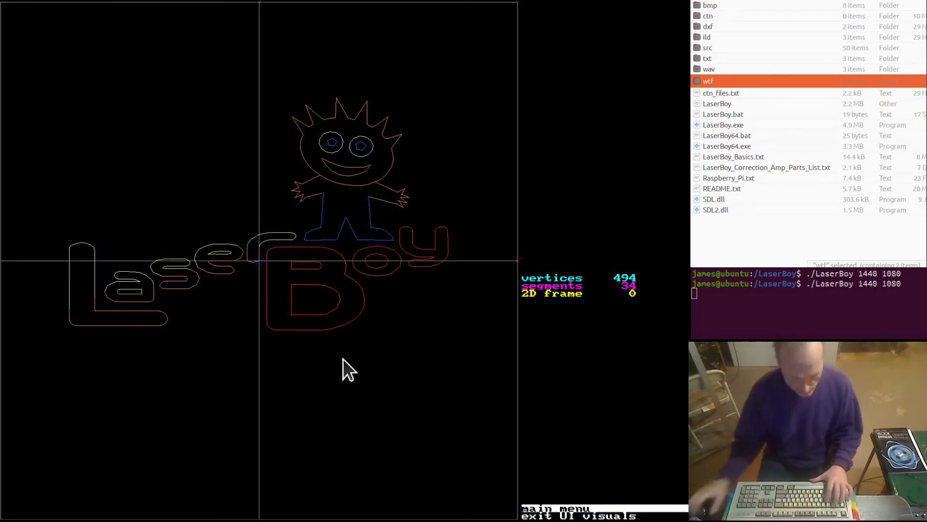
{"action": "key", "text": "plus"}
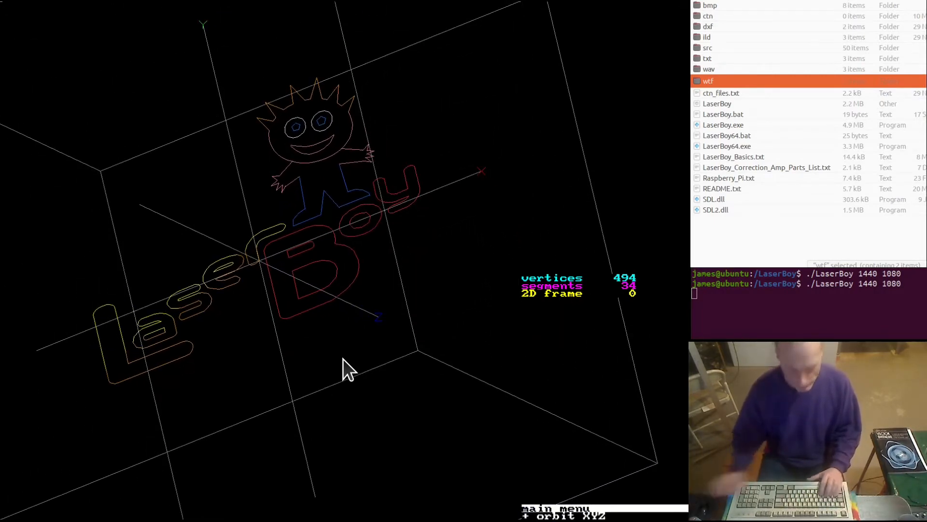
Step: Review the list of move, scale and rotate vector commands, including the selection and fulcrum controls
{"action": "key", "text": "o"}
{"action": "key", "text": "Return"}
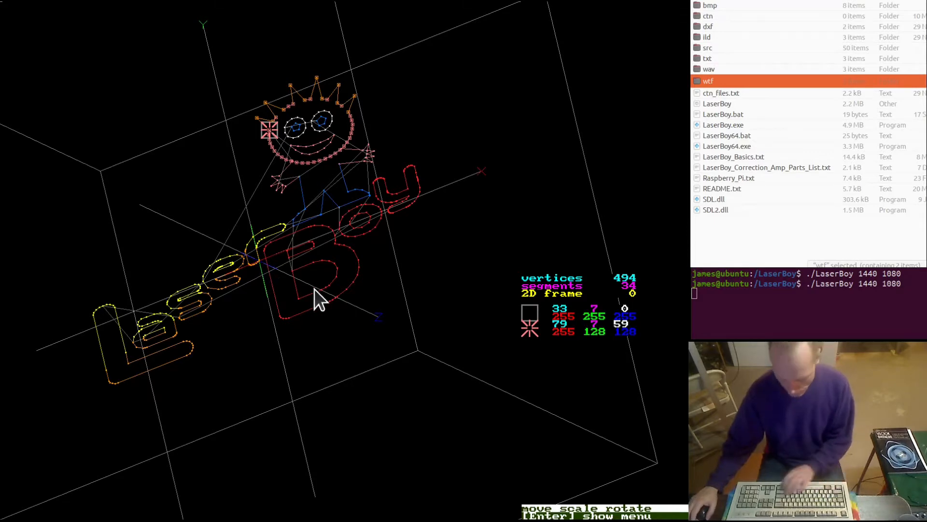
{"action": "key", "text": "Return"}
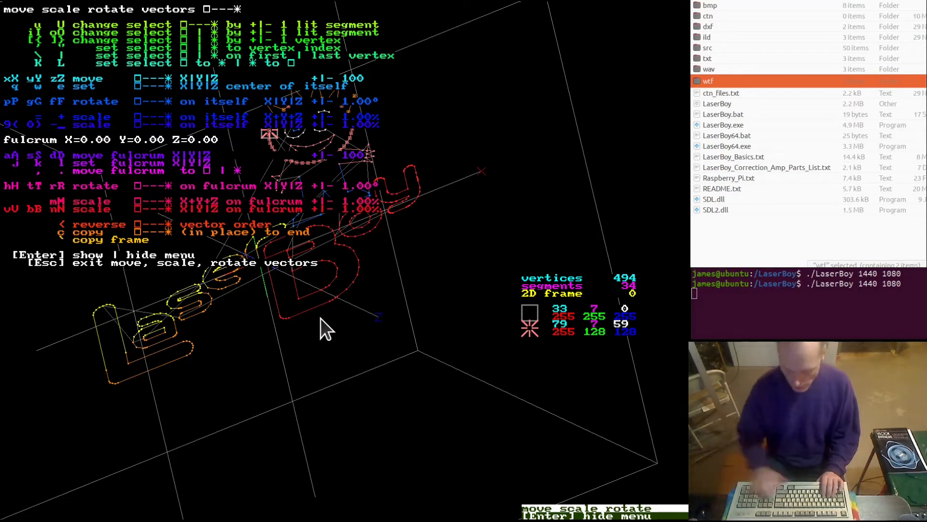
{"action": "key", "text": "Return"}
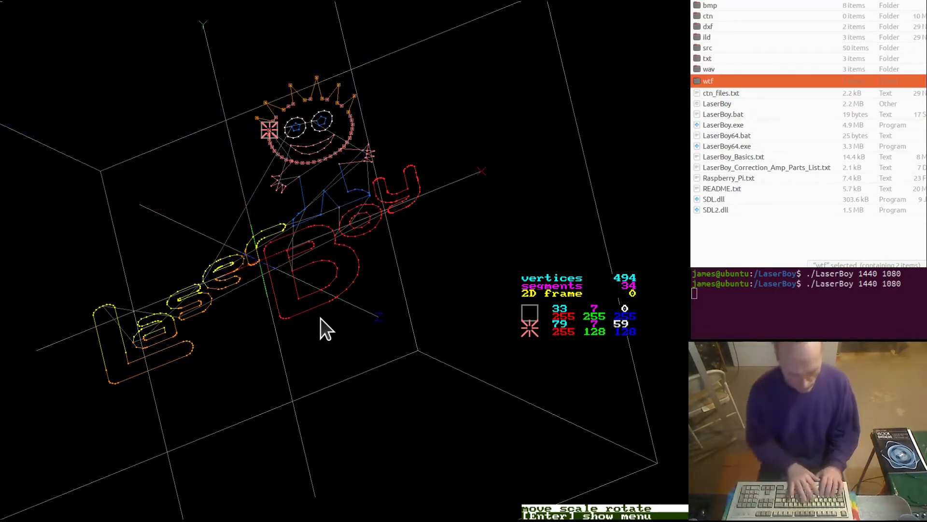
{"action": "key", "text": "Escape"}
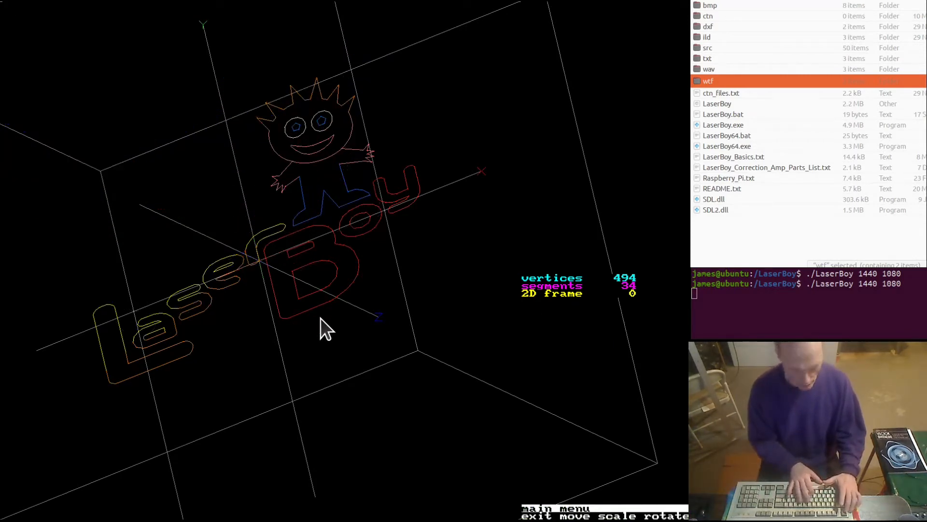
Step: In move scale rotate mode, with the front view, move the fulcrum in negative Y below the lettering, to about -17100
{"action": "key", "text": "1"}
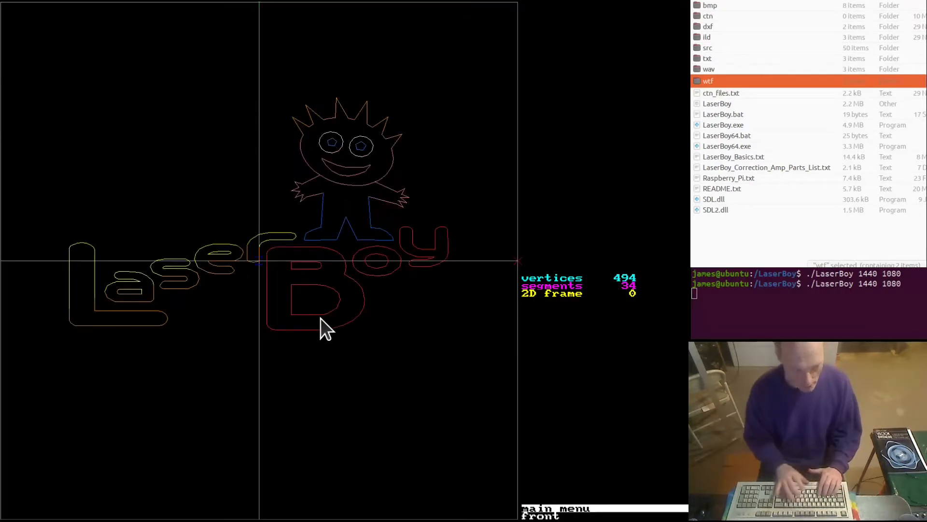
{"action": "key", "text": "m"}
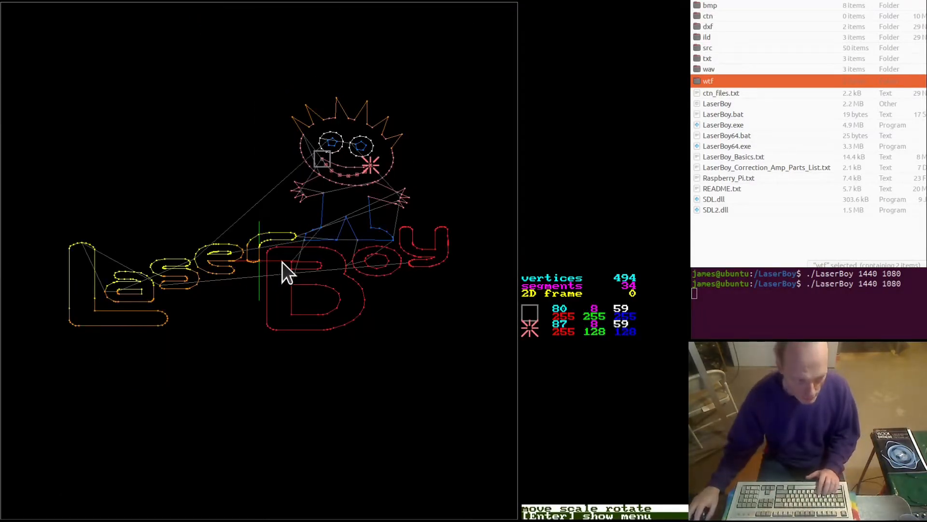
{"action": "key", "text": "shift+s"}
{"action": "key", "text": "shift+s"}
{"action": "key", "text": "shift+s"}
{"action": "key", "text": "shift+s"}
{"action": "key", "text": "shift+s"}
{"action": "key", "text": "shift+s"}
{"action": "key", "text": "shift+s"}
{"action": "key", "text": "shift+s"}
{"action": "key", "text": "shift+s"}
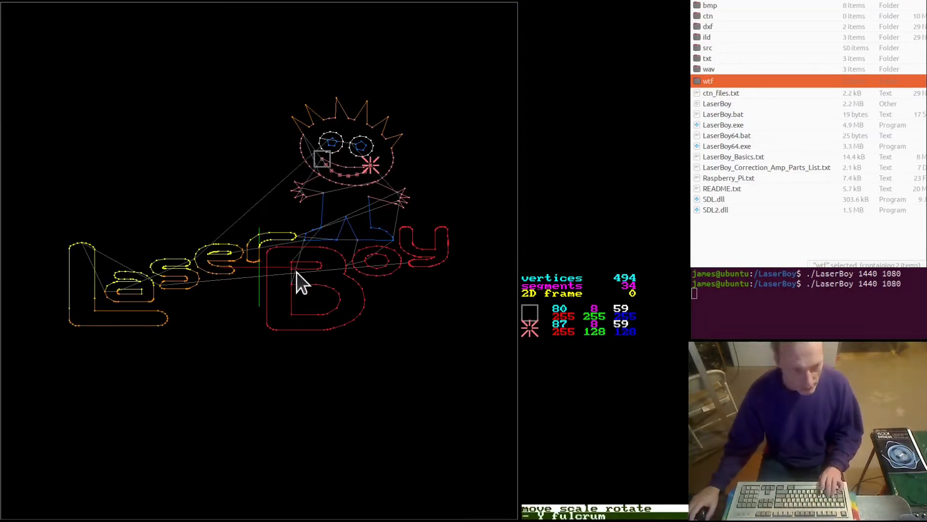
{"action": "key", "text": "shift+s"}
{"action": "key", "text": "shift+s"}
{"action": "key", "text": "shift+s"}
{"action": "key", "text": "shift+s"}
{"action": "key", "text": "shift+s"}
{"action": "key", "text": "shift+s"}
{"action": "key", "text": "shift+s"}
{"action": "key", "text": "shift+s"}
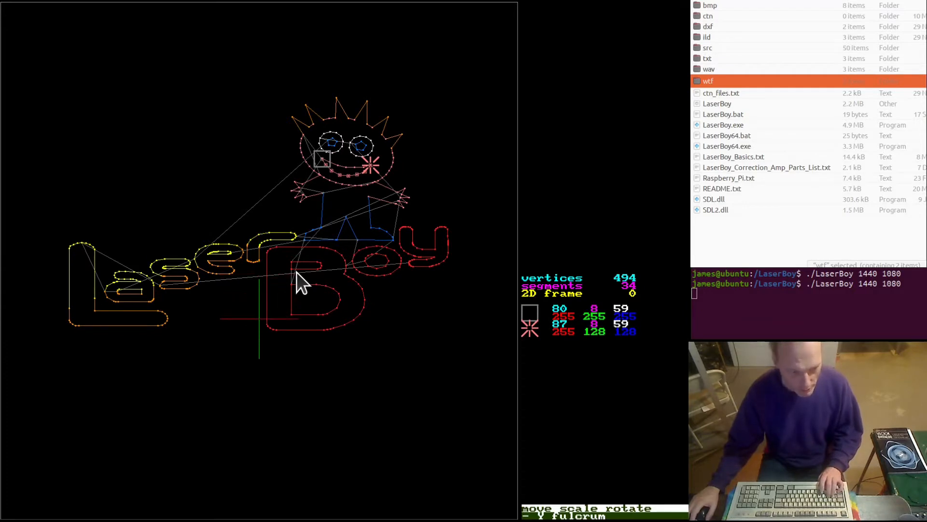
{"action": "key", "text": "shift+s"}
{"action": "key", "text": "shift+s"}
{"action": "key", "text": "shift+s"}
{"action": "key", "text": "shift+s"}
{"action": "key", "text": "shift+s"}
{"action": "key", "text": "shift+s"}
{"action": "key", "text": "shift+s"}
{"action": "key", "text": "shift+s"}
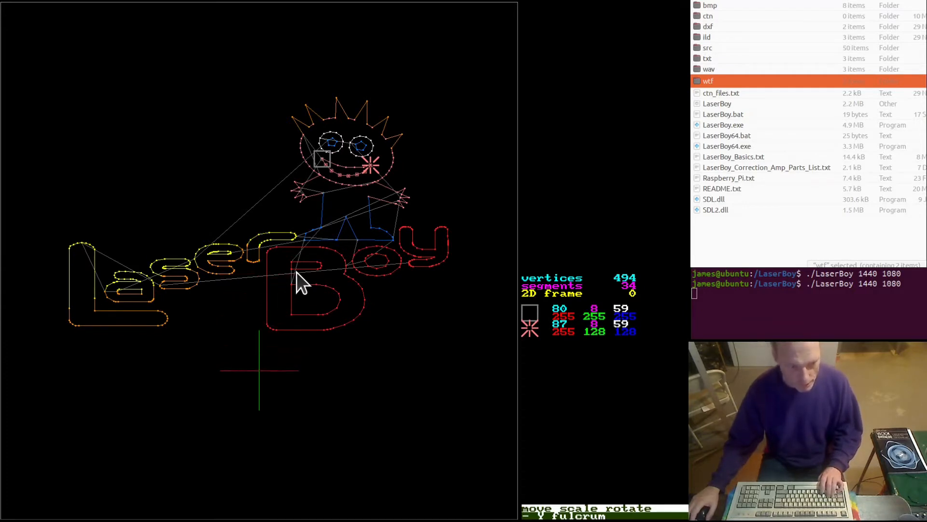
Step: Orbit the frame to examine the fulcrum's position in 3D, and return to the front view
{"action": "key", "text": "v"}
{"action": "key", "text": "v"}
{"action": "key", "text": "v"}
{"action": "key", "text": "v"}
{"action": "key", "text": "v"}
{"action": "key", "text": "v"}
{"action": "key", "text": "v"}
{"action": "key", "text": "v"}
{"action": "key", "text": "v"}
{"action": "key", "text": "v"}
{"action": "key", "text": "v"}
{"action": "key", "text": "v"}
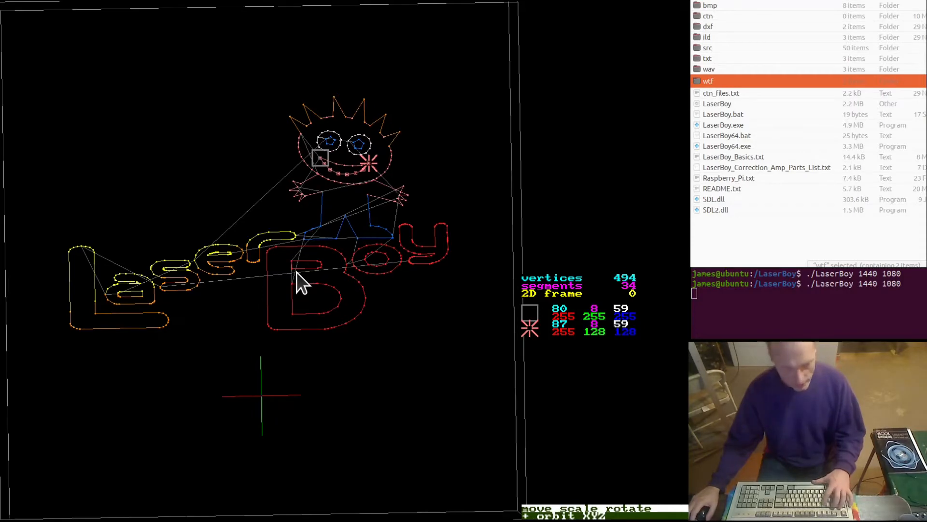
{"action": "key", "text": "v"}
{"action": "key", "text": "v"}
{"action": "key", "text": "v"}
{"action": "key", "text": "v"}
{"action": "key", "text": "v"}
{"action": "key", "text": "v"}
{"action": "key", "text": "v"}
{"action": "key", "text": "v"}
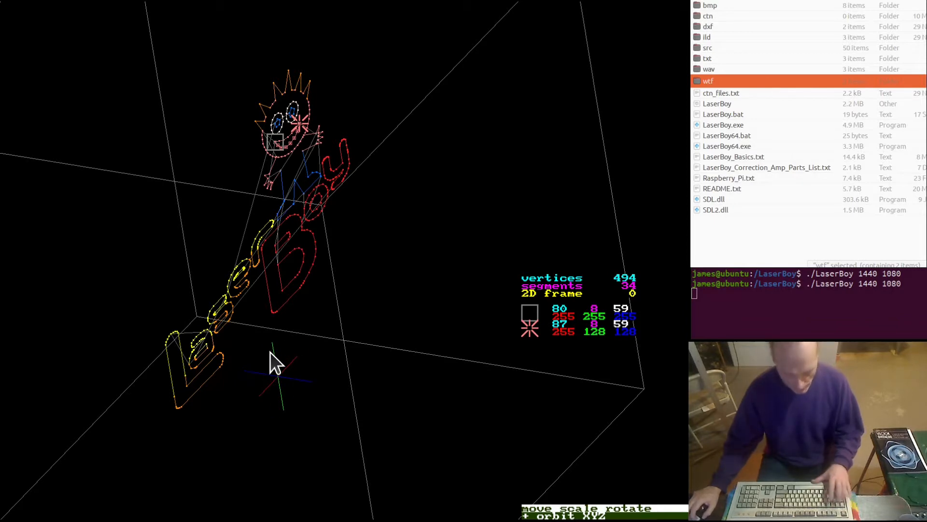
{"action": "key", "text": "1"}
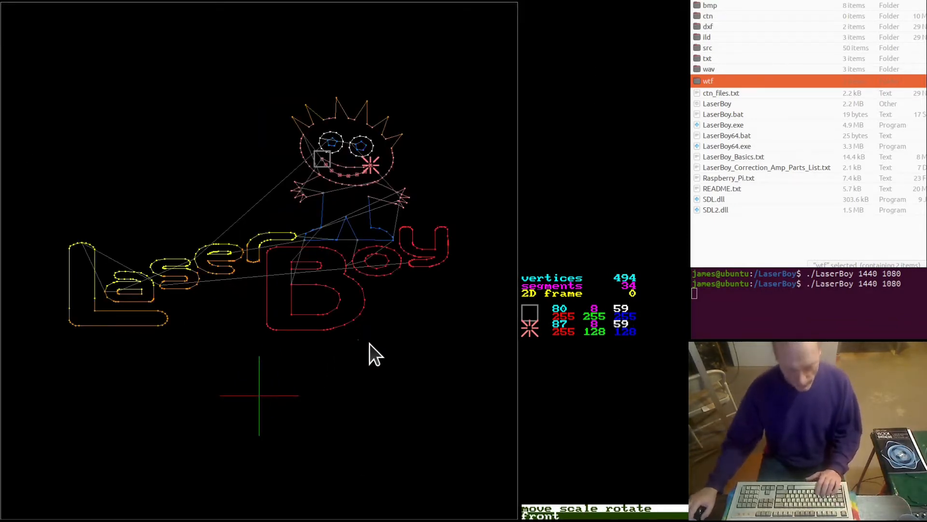
Step: Step the lit-segment selection forward to the lower inner outline of the letter B, vertices 114 to 125
{"action": "key", "text": "shift+bracketright"}
{"action": "key", "text": "shift+bracketright"}
{"action": "key", "text": "shift+bracketright"}
{"action": "key", "text": "shift+bracketright"}
{"action": "key", "text": "shift+bracketright"}
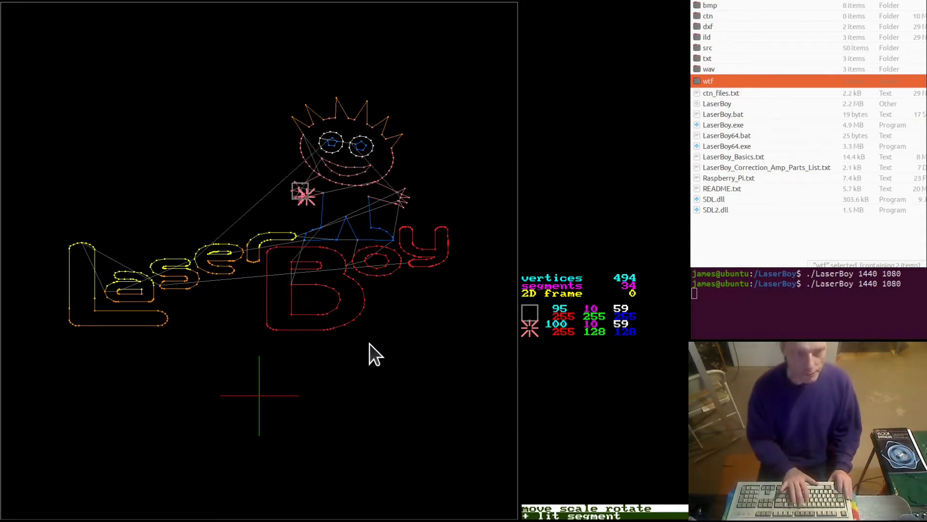
{"action": "key", "text": "shift+bracketright"}
{"action": "key", "text": "shift+bracketright"}
{"action": "key", "text": "shift+bracketright"}
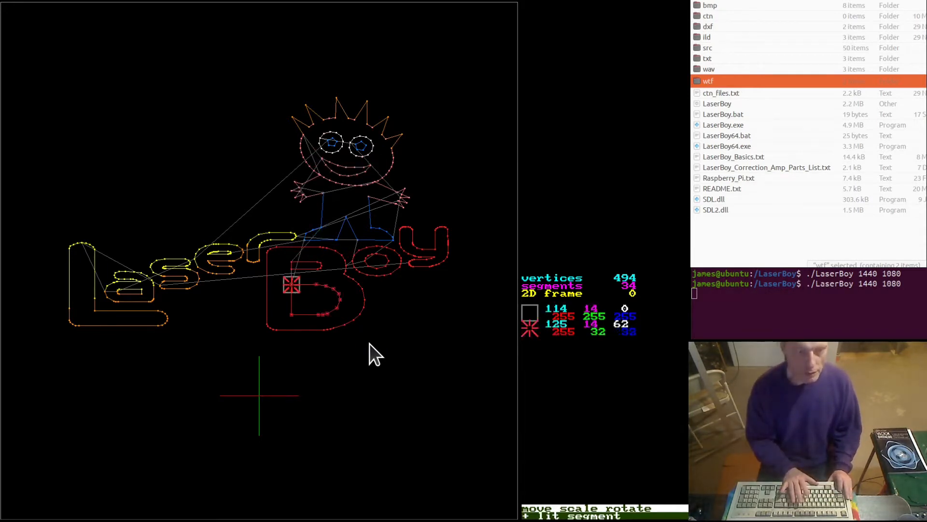
Step: Step the lit-segment selection back to the character's head and hair outline, vertices 33 to 79
{"action": "key", "text": "shift+bracketleft"}
{"action": "key", "text": "shift+bracketleft"}
{"action": "key", "text": "shift+bracketleft"}
{"action": "key", "text": "shift+bracketleft"}
{"action": "key", "text": "shift+bracketleft"}
{"action": "key", "text": "shift+bracketleft"}
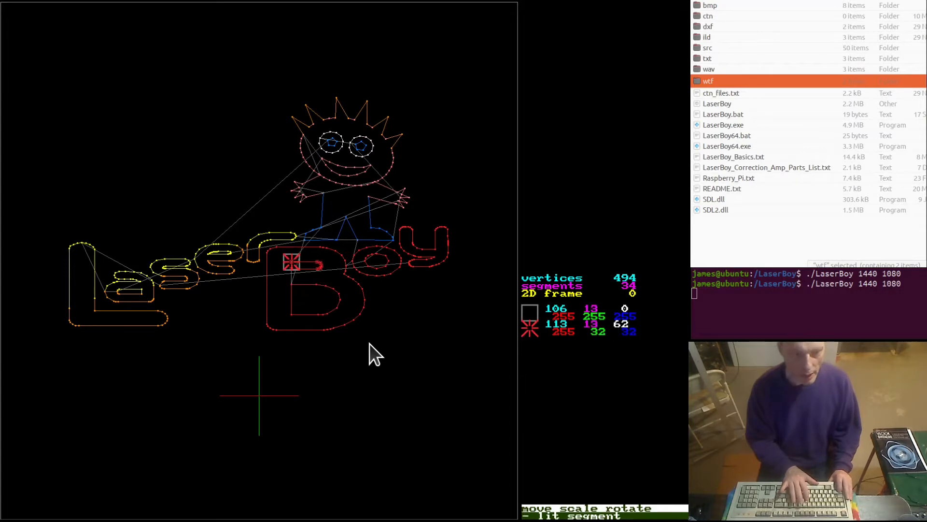
{"action": "key", "text": "shift+bracketleft"}
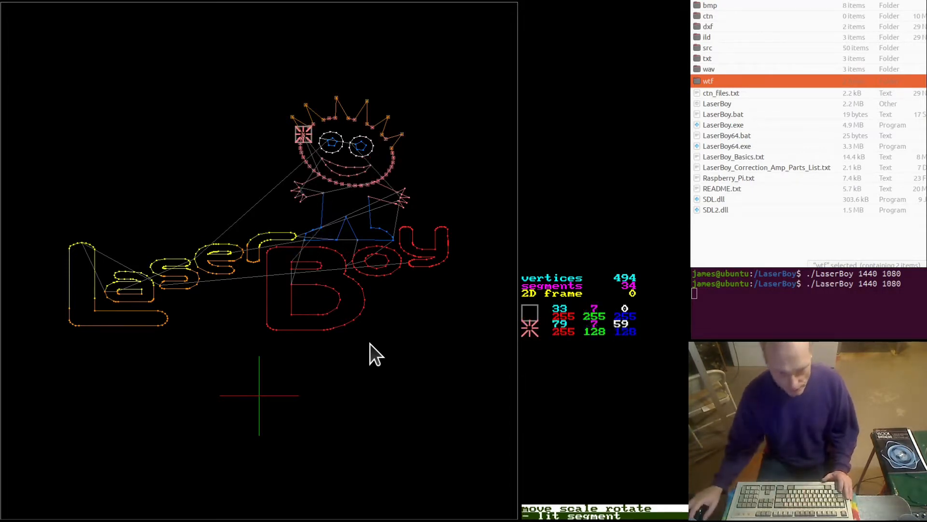
Step: Scale the head outline up and down on itself in X, Y and Z, finishing near its original size
{"action": "key", "text": "Return"}
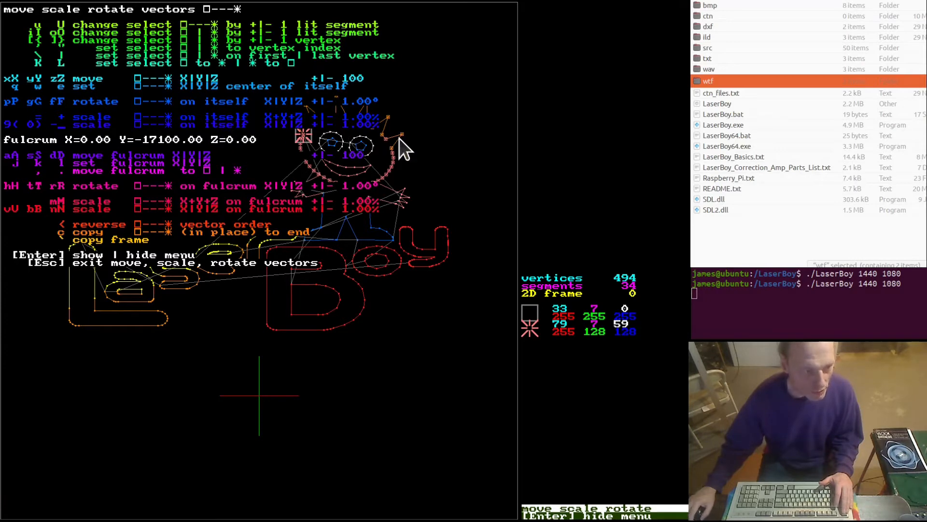
{"action": "key", "text": "Return"}
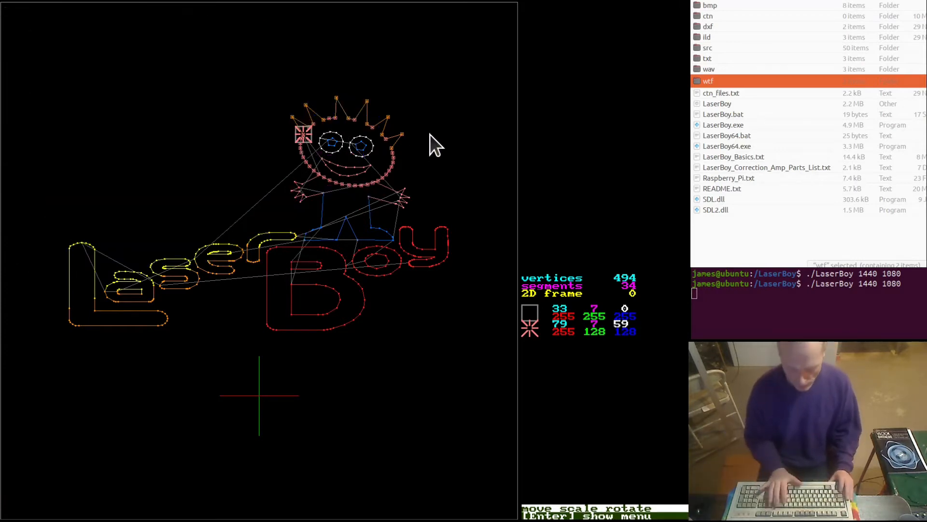
{"action": "key", "text": "plus"}
{"action": "key", "text": "plus"}
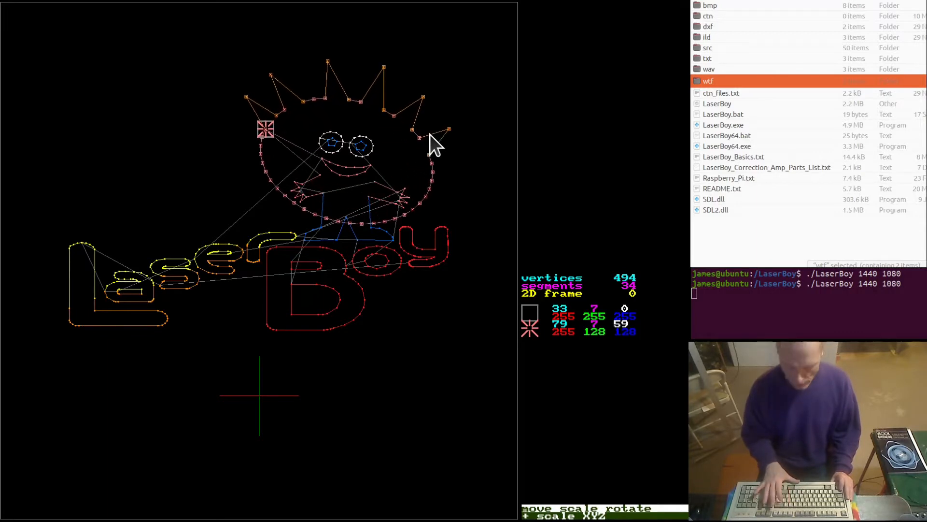
{"action": "key", "text": "plus"}
{"action": "key", "text": "minus"}
{"action": "key", "text": "minus"}
{"action": "key", "text": "plus"}
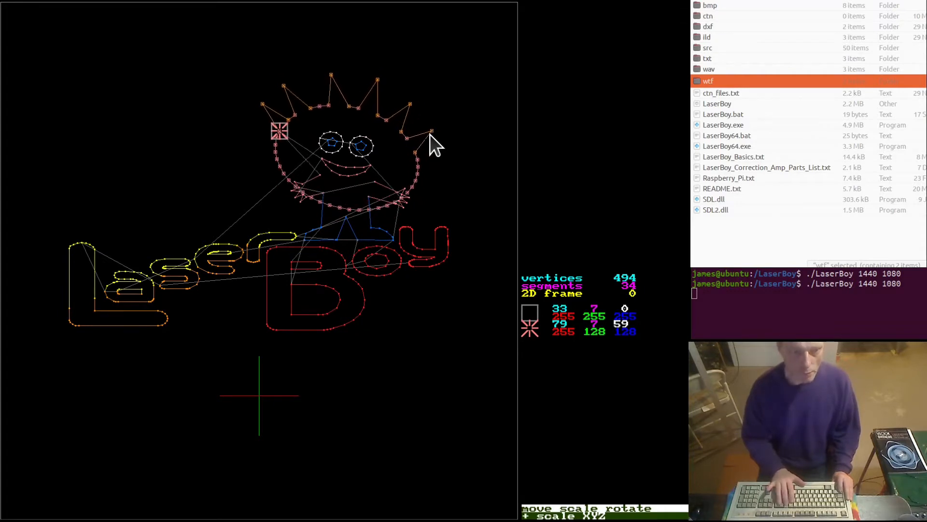
{"action": "key", "text": "minus"}
{"action": "key", "text": "minus"}
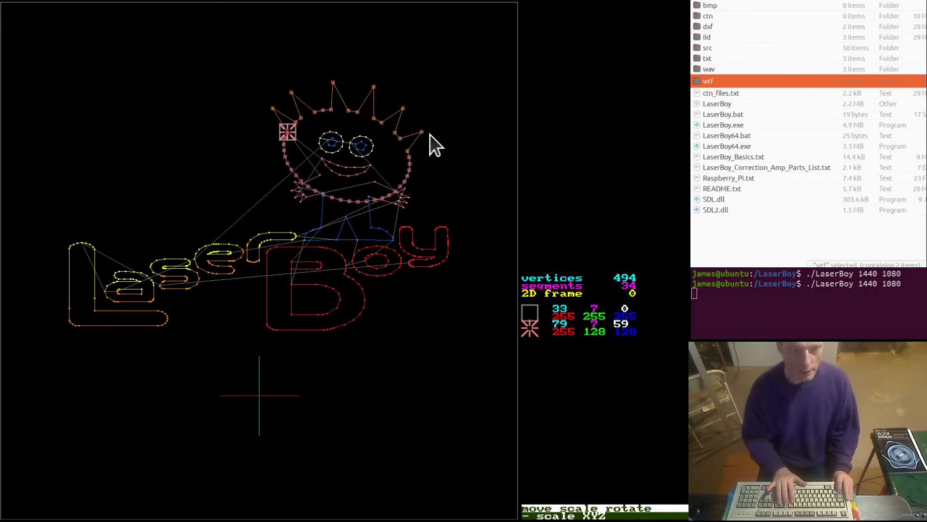
{"action": "key", "text": "plus"}
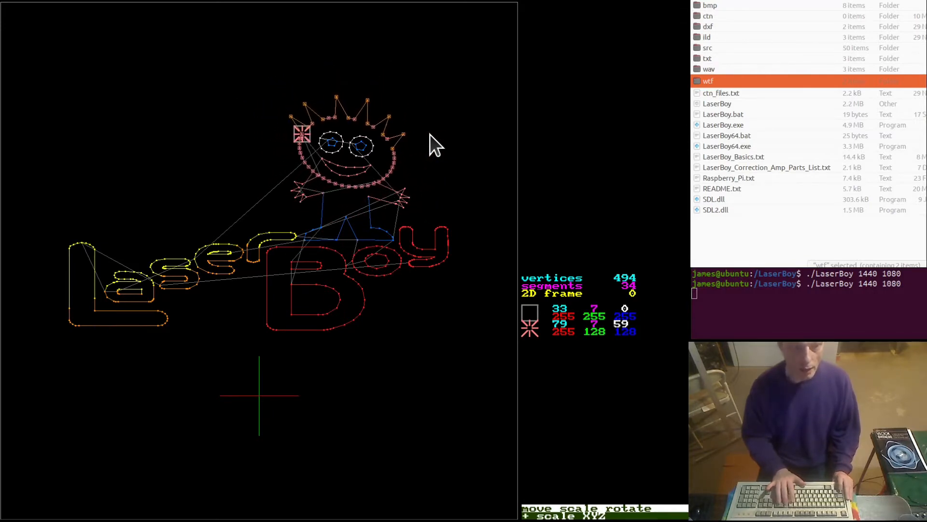
Step: Rotate the head outline on itself about Z through a full turn to nearly upright, and scale it down slightly
{"action": "key", "text": "Return"}
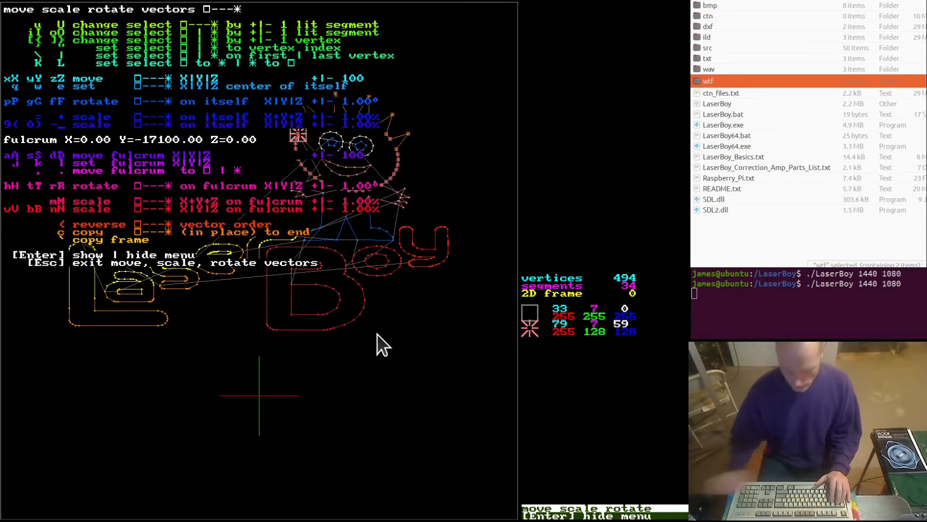
{"action": "key", "text": "Return"}
{"action": "key", "text": "f"}
{"action": "key", "text": "f"}
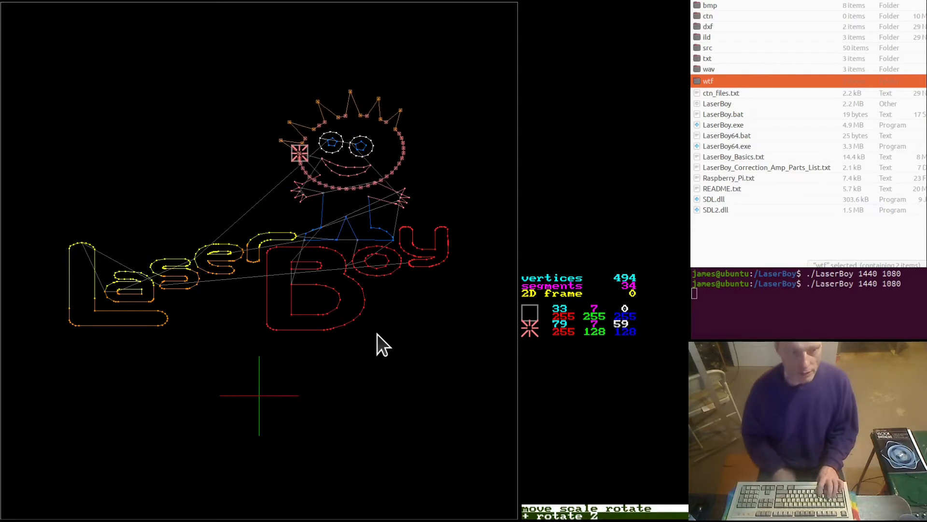
{"action": "key", "text": "f"}
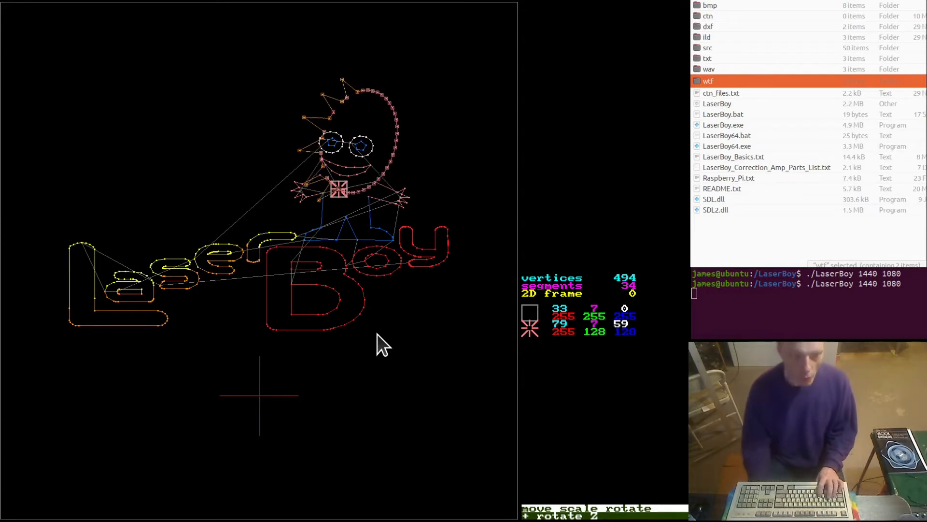
{"action": "key", "text": "f"}
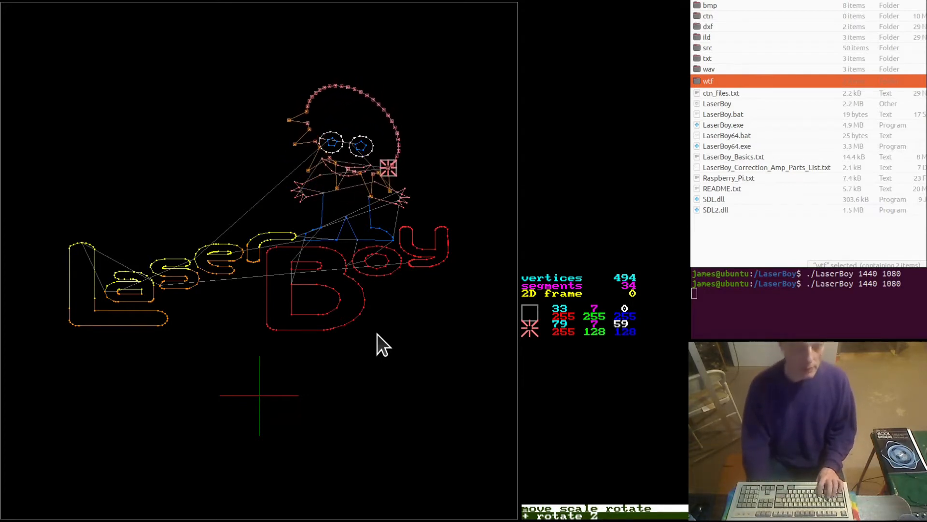
{"action": "key", "text": "f"}
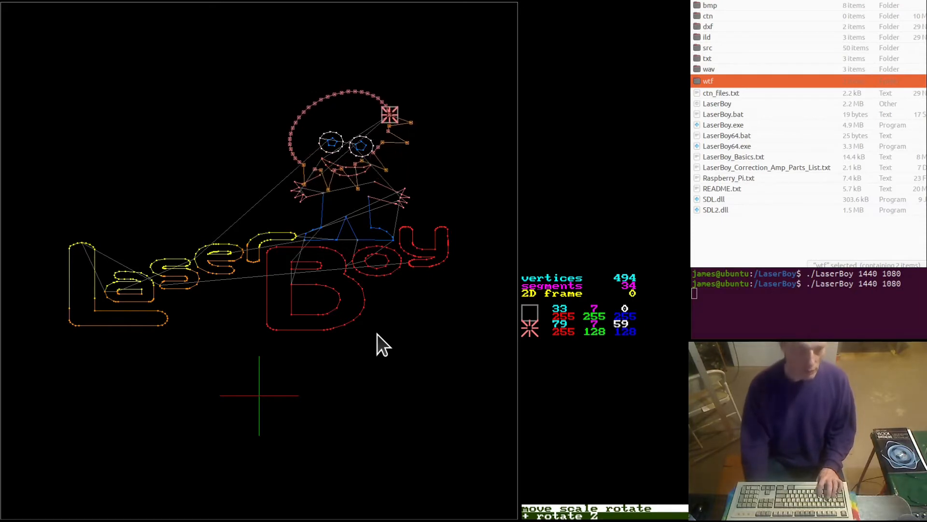
{"action": "key", "text": "f"}
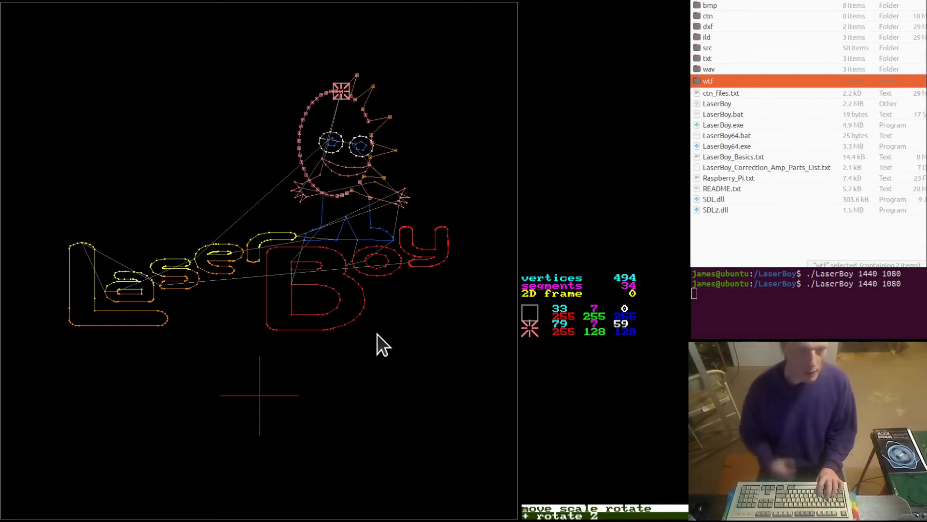
{"action": "key", "text": "f"}
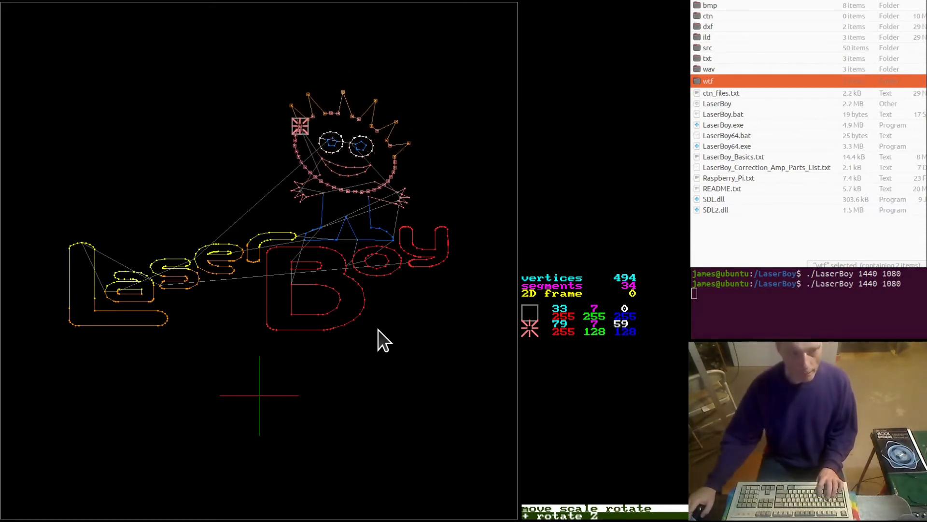
{"action": "key", "text": "f"}
{"action": "key", "text": "d"}
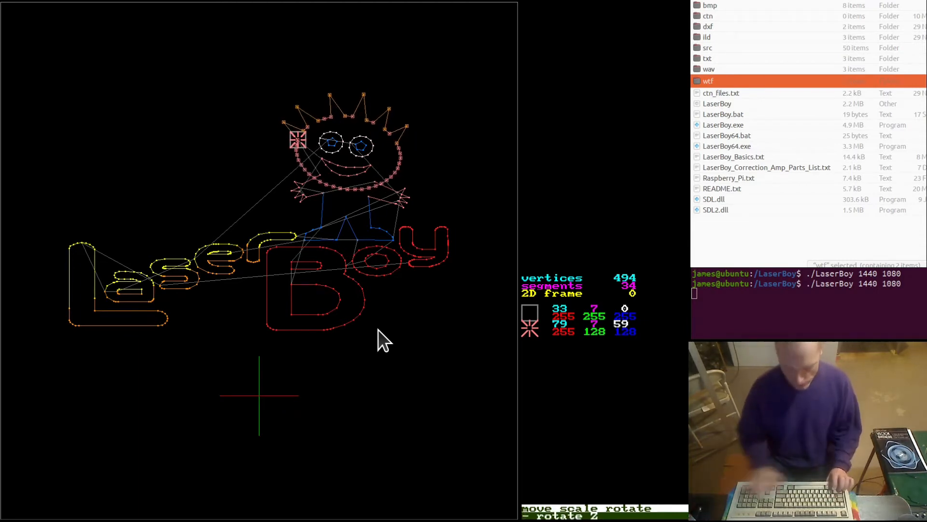
{"action": "key", "text": "minus"}
{"action": "key", "text": "minus"}
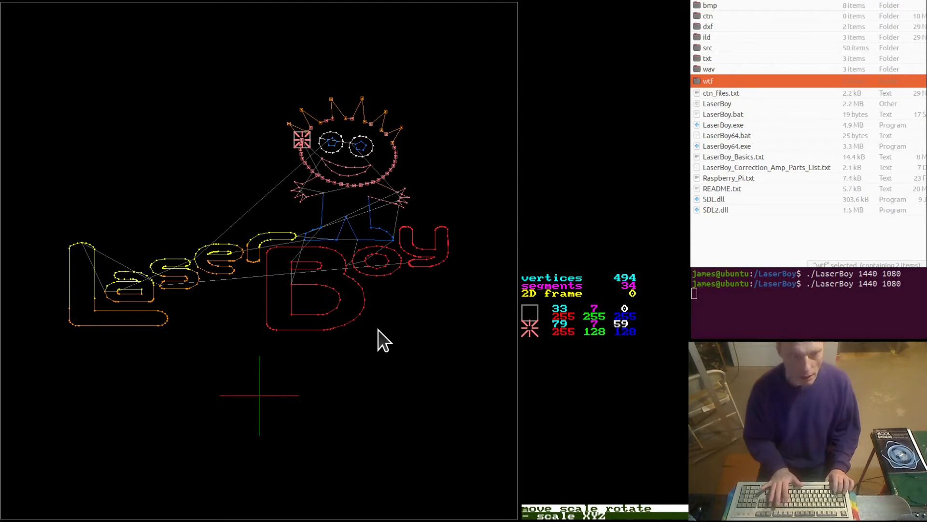
Step: Rotate the head outline a small amount back and forth about Z on the fulcrum below the logo
{"action": "key", "text": "Return"}
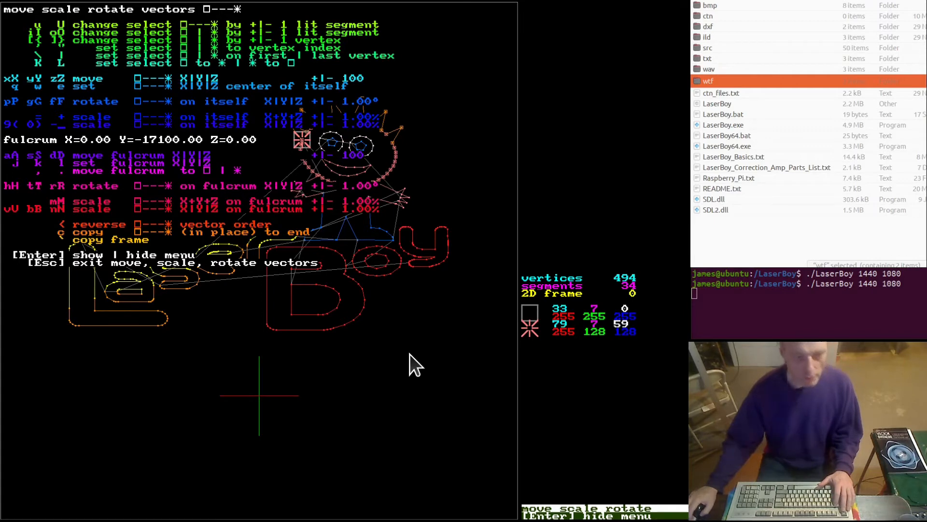
{"action": "key", "text": "Return"}
{"action": "key", "text": "z"}
{"action": "key", "text": "z"}
{"action": "key", "text": "z"}
{"action": "key", "text": "z"}
{"action": "key", "text": "z"}
{"action": "key", "text": "z"}
{"action": "key", "text": "z"}
{"action": "key", "text": "z"}
{"action": "key", "text": "z"}
{"action": "key", "text": "z"}
{"action": "key", "text": "z"}
{"action": "key", "text": "z"}
{"action": "key", "text": "z"}
{"action": "key", "text": "z"}
{"action": "key", "text": "z"}
{"action": "key", "text": "z"}
{"action": "key", "text": "z"}
{"action": "key", "text": "z"}
{"action": "key", "text": "z"}
{"action": "key", "text": "z"}
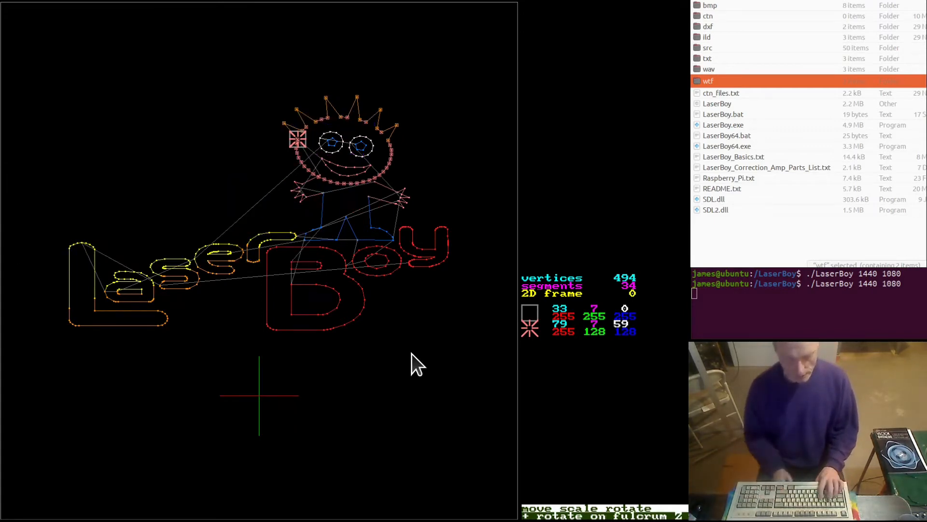
{"action": "key", "text": "z"}
{"action": "key", "text": "z"}
{"action": "key", "text": "z"}
{"action": "key", "text": "z"}
{"action": "key", "text": "z"}
{"action": "key", "text": "z"}
{"action": "key", "text": "z"}
{"action": "key", "text": "z"}
{"action": "key", "text": "z"}
{"action": "key", "text": "z"}
{"action": "key", "text": "z"}
{"action": "key", "text": "shift+z"}
{"action": "key", "text": "shift+z"}
{"action": "key", "text": "shift+z"}
{"action": "key", "text": "shift+z"}
{"action": "key", "text": "shift+z"}
{"action": "key", "text": "shift+z"}
{"action": "key", "text": "shift+z"}
{"action": "key", "text": "shift+z"}
{"action": "key", "text": "shift+z"}
{"action": "key", "text": "shift+z"}
{"action": "key", "text": "shift+z"}
{"action": "key", "text": "shift+z"}
{"action": "key", "text": "shift+z"}
{"action": "key", "text": "shift+z"}
{"action": "key", "text": "shift+z"}
{"action": "key", "text": "shift+z"}
{"action": "key", "text": "shift+z"}
{"action": "key", "text": "shift+z"}
{"action": "key", "text": "shift+z"}
{"action": "key", "text": "shift+z"}
{"action": "key", "text": "shift+z"}
{"action": "key", "text": "shift+z"}
{"action": "key", "text": "shift+z"}
{"action": "key", "text": "shift+z"}
{"action": "key", "text": "shift+z"}
{"action": "key", "text": "shift+z"}
{"action": "key", "text": "shift+z"}
{"action": "key", "text": "shift+z"}
{"action": "key", "text": "shift+z"}
{"action": "key", "text": "shift+z"}
{"action": "key", "text": "shift+z"}
{"action": "key", "text": "shift+z"}
{"action": "key", "text": "shift+z"}
{"action": "key", "text": "shift+z"}
{"action": "key", "text": "shift+z"}
{"action": "key", "text": "shift+z"}
{"action": "key", "text": "shift+z"}
{"action": "key", "text": "shift+z"}
{"action": "key", "text": "shift+z"}
{"action": "key", "text": "shift+z"}
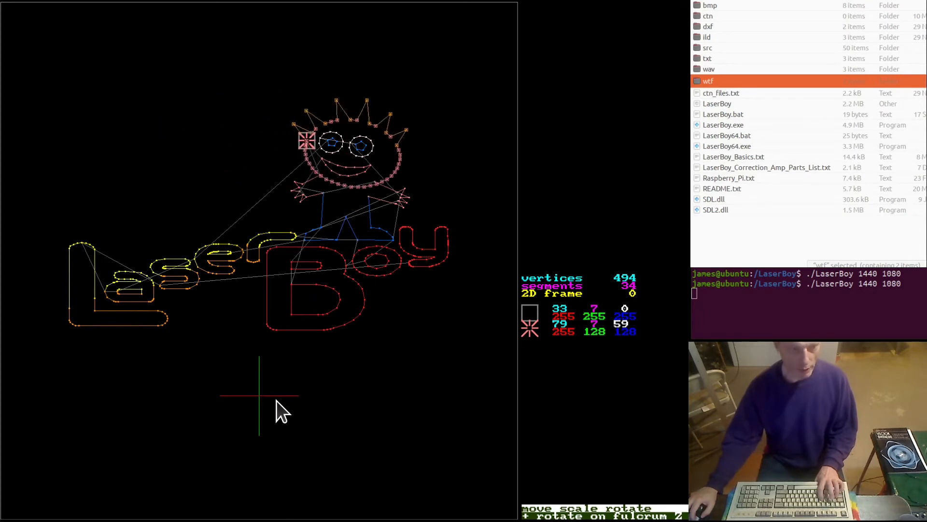
Step: Swing the head outline clockwise about Z on the fulcrum until it overlaps the upper part of the letter y
{"action": "key", "text": "z"}
{"action": "key", "text": "z"}
{"action": "key", "text": "z"}
{"action": "key", "text": "z"}
{"action": "key", "text": "z"}
{"action": "key", "text": "z"}
{"action": "key", "text": "z"}
{"action": "key", "text": "z"}
{"action": "key", "text": "z"}
{"action": "key", "text": "z"}
{"action": "key", "text": "z"}
{"action": "key", "text": "z"}
{"action": "key", "text": "z"}
{"action": "key", "text": "z"}
{"action": "key", "text": "z"}
{"action": "key", "text": "z"}
{"action": "key", "text": "z"}
{"action": "key", "text": "z"}
{"action": "key", "text": "z"}
{"action": "key", "text": "z"}
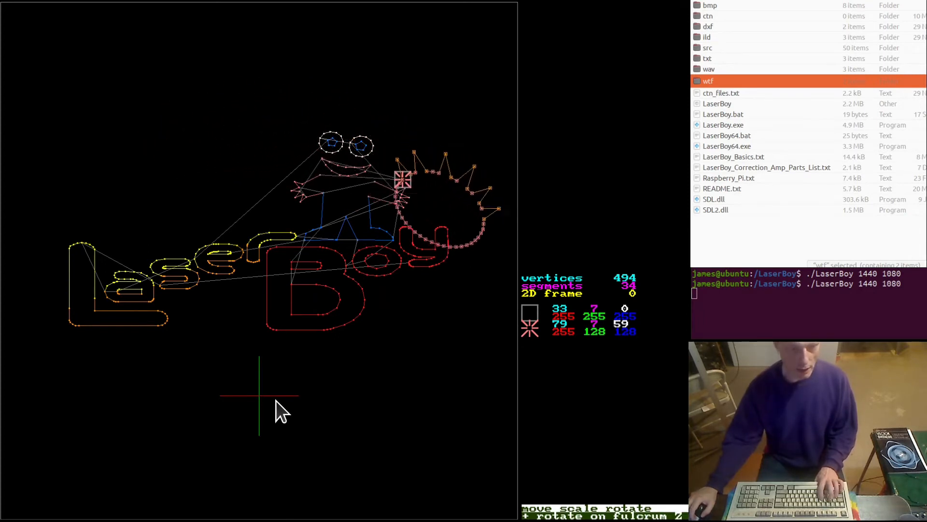
Step: Swing the head outline counterclockwise about Z on the fulcrum until it sits above the word Laser
{"action": "key", "text": "z"}
{"action": "key", "text": "z"}
{"action": "key", "text": "z"}
{"action": "key", "text": "z"}
{"action": "key", "text": "z"}
{"action": "key", "text": "z"}
{"action": "key", "text": "z"}
{"action": "key", "text": "z"}
{"action": "key", "text": "z"}
{"action": "key", "text": "z"}
{"action": "key", "text": "z"}
{"action": "key", "text": "z"}
{"action": "key", "text": "z"}
{"action": "key", "text": "z"}
{"action": "key", "text": "z"}
{"action": "key", "text": "z"}
{"action": "key", "text": "z"}
{"action": "key", "text": "z"}
{"action": "key", "text": "z"}
{"action": "key", "text": "z"}
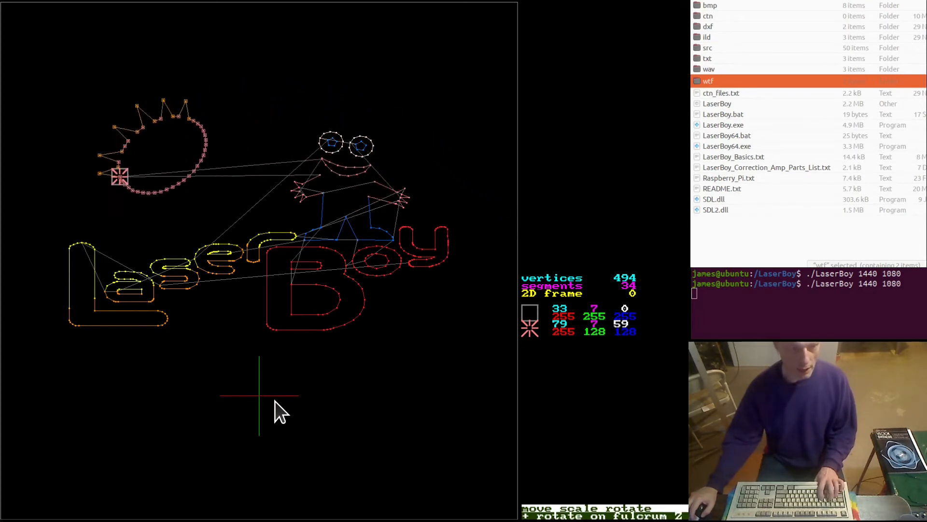
Step: Rotate the head outline about Z on the fulcrum back into place around the character's eyes and mouth
{"action": "key", "text": "shift+z"}
{"action": "key", "text": "shift+z"}
{"action": "key", "text": "shift+z"}
{"action": "key", "text": "shift+z"}
{"action": "key", "text": "shift+z"}
{"action": "key", "text": "shift+z"}
{"action": "key", "text": "shift+z"}
{"action": "key", "text": "shift+z"}
{"action": "key", "text": "shift+z"}
{"action": "key", "text": "shift+z"}
{"action": "key", "text": "shift+z"}
{"action": "key", "text": "shift+z"}
{"action": "key", "text": "shift+z"}
{"action": "key", "text": "shift+z"}
{"action": "key", "text": "shift+z"}
{"action": "key", "text": "shift+z"}
{"action": "key", "text": "shift+z"}
{"action": "key", "text": "shift+z"}
{"action": "key", "text": "shift+z"}
{"action": "key", "text": "shift+z"}
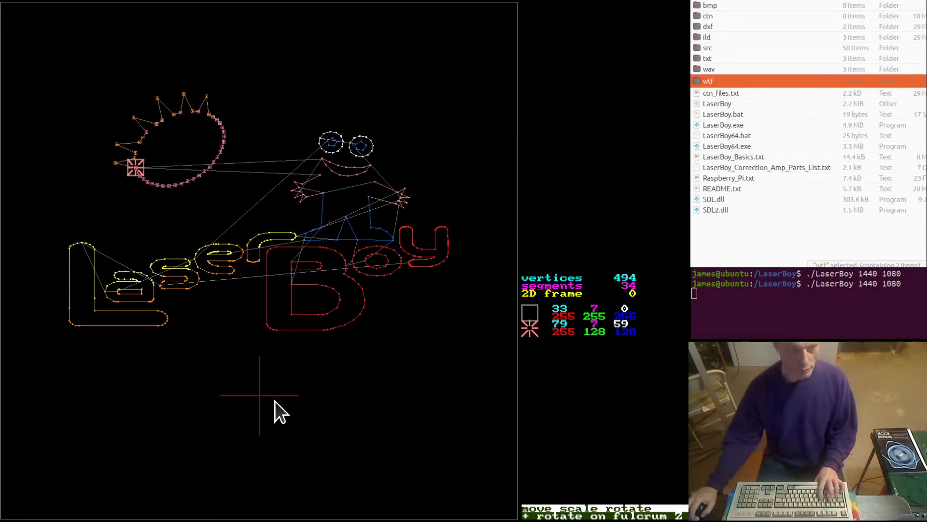
{"action": "key", "text": "z"}
{"action": "key", "text": "z"}
{"action": "key", "text": "z"}
{"action": "key", "text": "z"}
{"action": "key", "text": "z"}
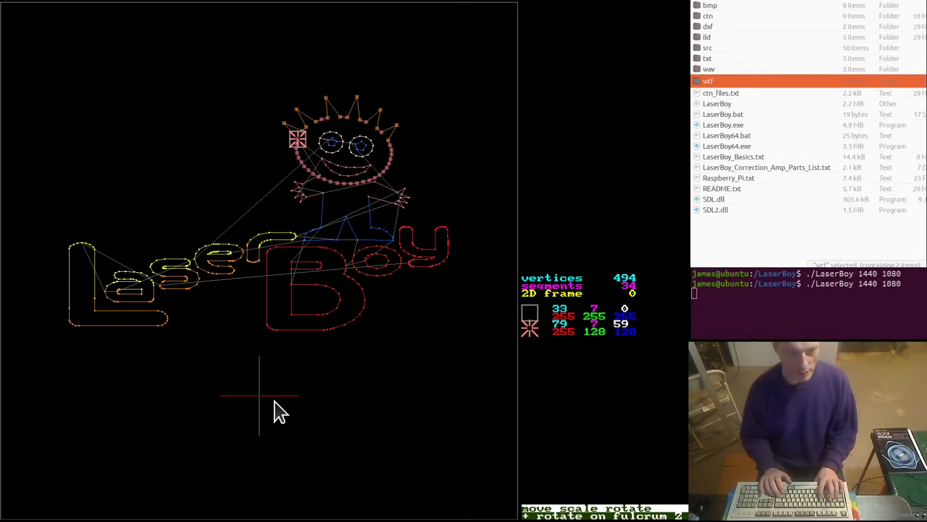
{"action": "key", "text": "shift+z"}
{"action": "key", "text": "Return"}
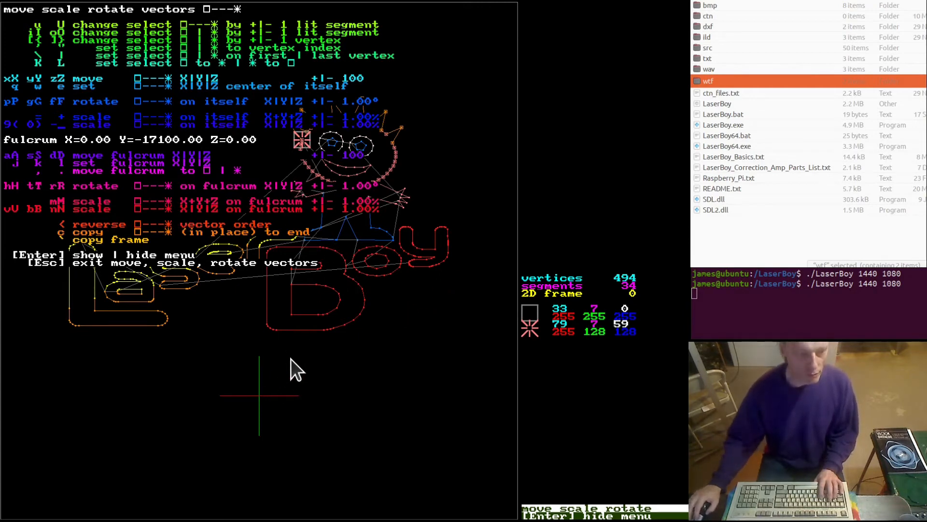
{"action": "key", "text": "Return"}
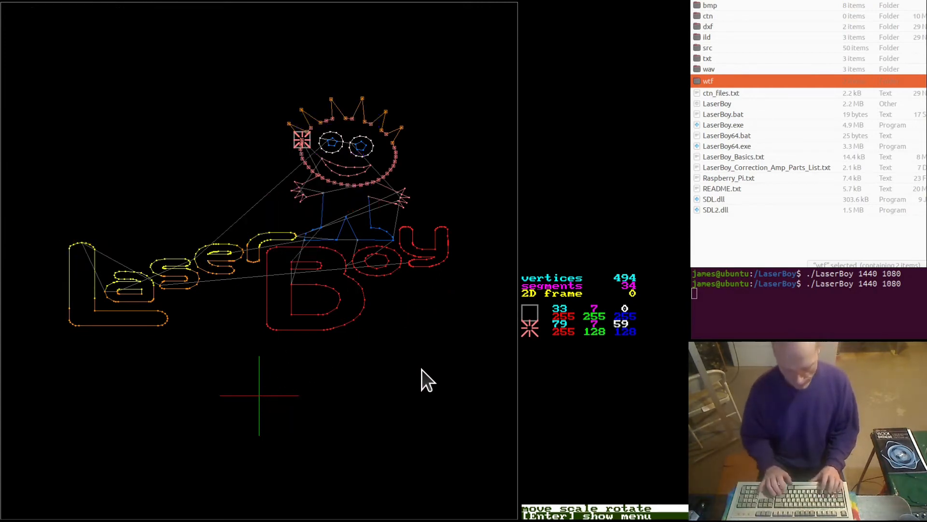
Step: Scale the head outline down in XYZ about the fulcrum below the logo until it lies over the character's body
{"action": "key", "text": "m"}
{"action": "key", "text": "m"}
{"action": "key", "text": "m"}
{"action": "key", "text": "m"}
{"action": "key", "text": "m"}
{"action": "key", "text": "m"}
{"action": "key", "text": "m"}
{"action": "key", "text": "m"}
{"action": "key", "text": "n"}
{"action": "key", "text": "n"}
{"action": "key", "text": "n"}
{"action": "key", "text": "n"}
{"action": "key", "text": "n"}
{"action": "key", "text": "n"}
{"action": "key", "text": "n"}
{"action": "key", "text": "n"}
{"action": "key", "text": "n"}
{"action": "key", "text": "n"}
{"action": "key", "text": "n"}
{"action": "key", "text": "n"}
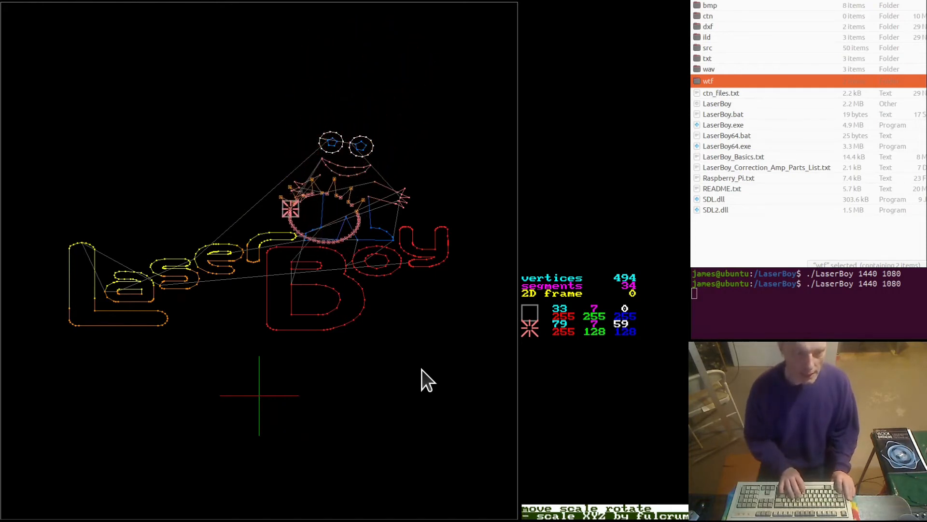
{"action": "key", "text": "n"}
{"action": "key", "text": "n"}
{"action": "key", "text": "n"}
{"action": "key", "text": "n"}
Step: Scale the head outline up in XYZ about the fulcrum until it fits around the character's eyes and mouth
{"action": "key", "text": "m"}
{"action": "key", "text": "m"}
{"action": "key", "text": "m"}
{"action": "key", "text": "m"}
{"action": "key", "text": "m"}
{"action": "key", "text": "m"}
{"action": "key", "text": "m"}
{"action": "key", "text": "m"}
{"action": "key", "text": "m"}
{"action": "key", "text": "m"}
{"action": "key", "text": "m"}
{"action": "key", "text": "m"}
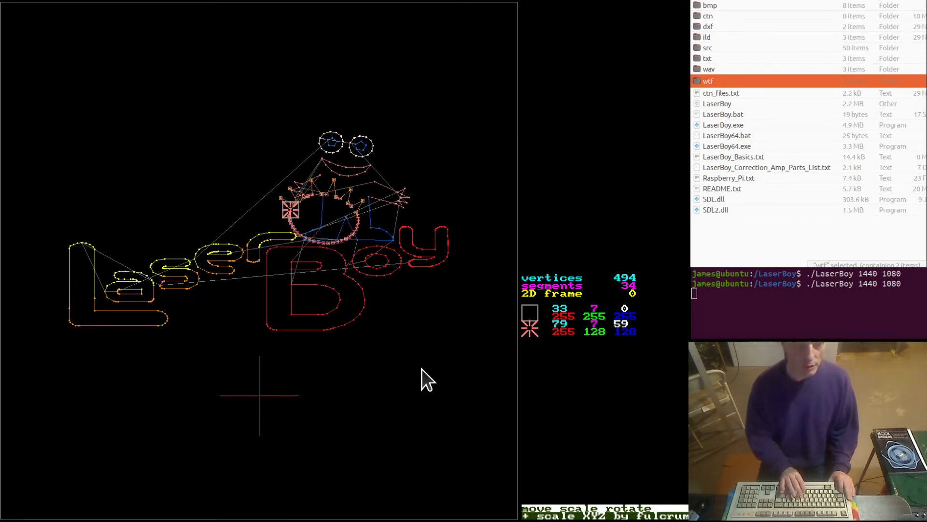
{"action": "key", "text": "m"}
{"action": "key", "text": "m"}
{"action": "key", "text": "m"}
{"action": "key", "text": "m"}
{"action": "key", "text": "n"}
{"action": "key", "text": "n"}
{"action": "key", "text": "n"}
{"action": "key", "text": "n"}
{"action": "key", "text": "n"}
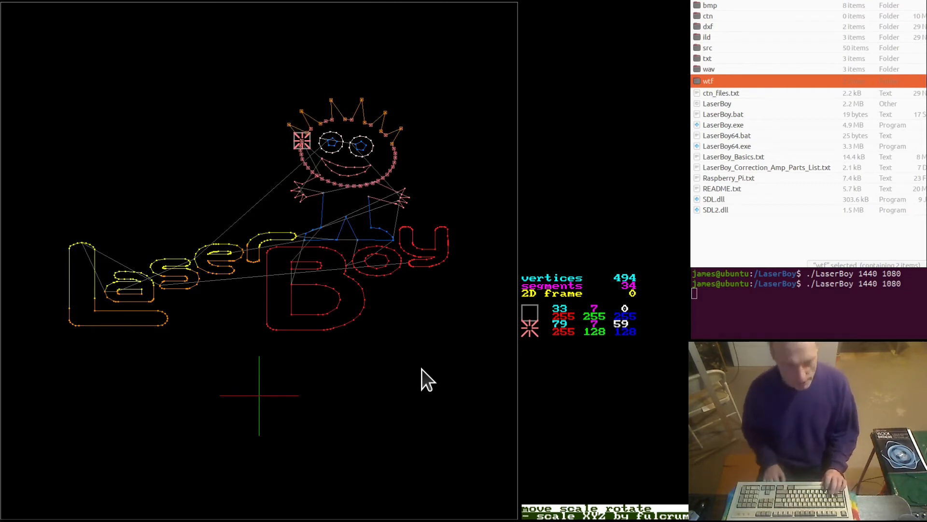
Step: Move the head outline in positive X away from the face until its spikes reach the frame boundary
{"action": "key", "text": "x"}
{"action": "key", "text": "x"}
{"action": "key", "text": "x"}
{"action": "key", "text": "x"}
{"action": "key", "text": "x"}
{"action": "key", "text": "x"}
{"action": "key", "text": "x"}
{"action": "key", "text": "x"}
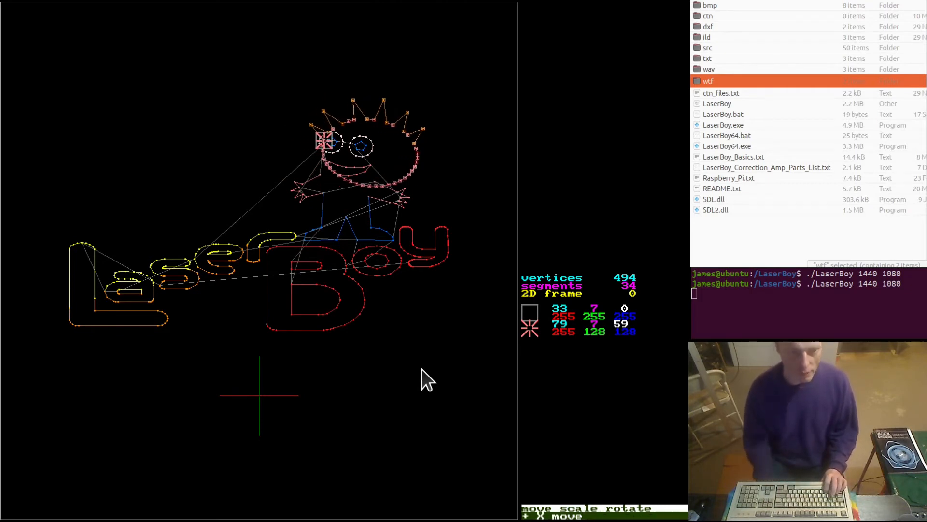
{"action": "key", "text": "x"}
{"action": "key", "text": "x"}
{"action": "key", "text": "x"}
{"action": "key", "text": "x"}
{"action": "key", "text": "x"}
{"action": "key", "text": "x"}
{"action": "key", "text": "x"}
{"action": "key", "text": "x"}
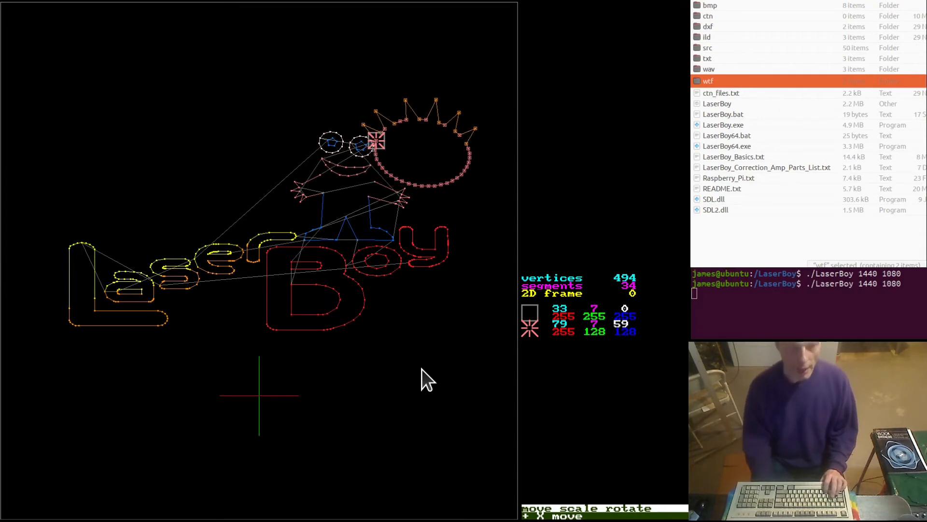
{"action": "key", "text": "x"}
{"action": "key", "text": "x"}
{"action": "key", "text": "x"}
{"action": "key", "text": "x"}
{"action": "key", "text": "x"}
{"action": "key", "text": "x"}
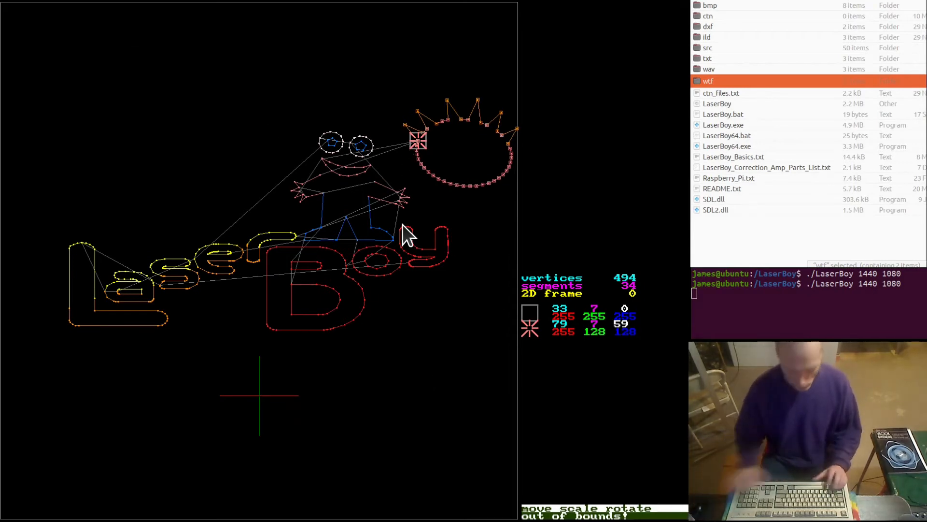
Step: Move the head outline slightly in negative X to leave a gap to the frame boundary
{"action": "key", "text": "shift+x"}
{"action": "key", "text": "shift+x"}
{"action": "key", "text": "Left"}
{"action": "key", "text": "Left"}
{"action": "key", "text": "Left"}
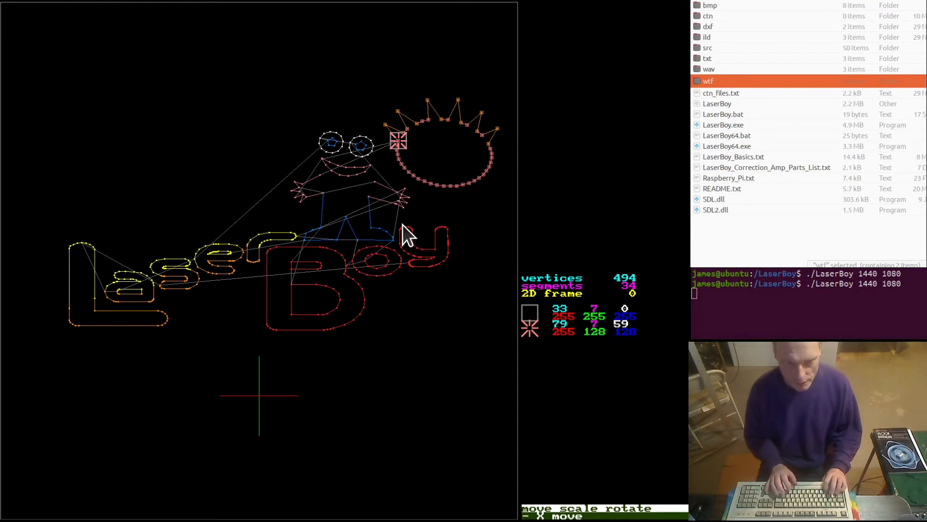
Step: Scale the head outline up on itself in XYZ until its outermost spike reaches the frame boundary
{"action": "key", "text": "plus"}
{"action": "key", "text": "plus"}
{"action": "key", "text": "plus"}
{"action": "key", "text": "plus"}
{"action": "key", "text": "plus"}
{"action": "key", "text": "plus"}
{"action": "key", "text": "plus"}
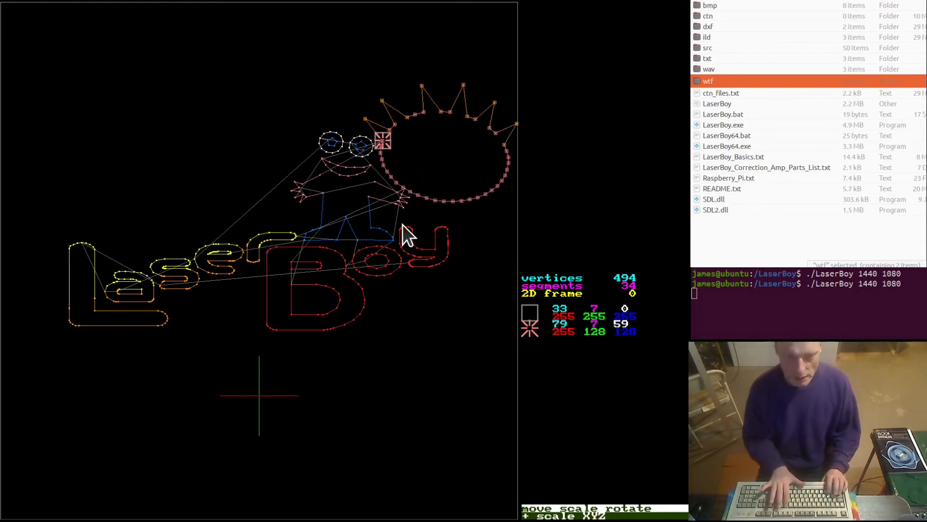
{"action": "key", "text": "minus"}
{"action": "key", "text": "minus"}
{"action": "key", "text": "minus"}
{"action": "key", "text": "minus"}
{"action": "key", "text": "plus"}
{"action": "key", "text": "plus"}
{"action": "key", "text": "plus"}
{"action": "key", "text": "plus"}
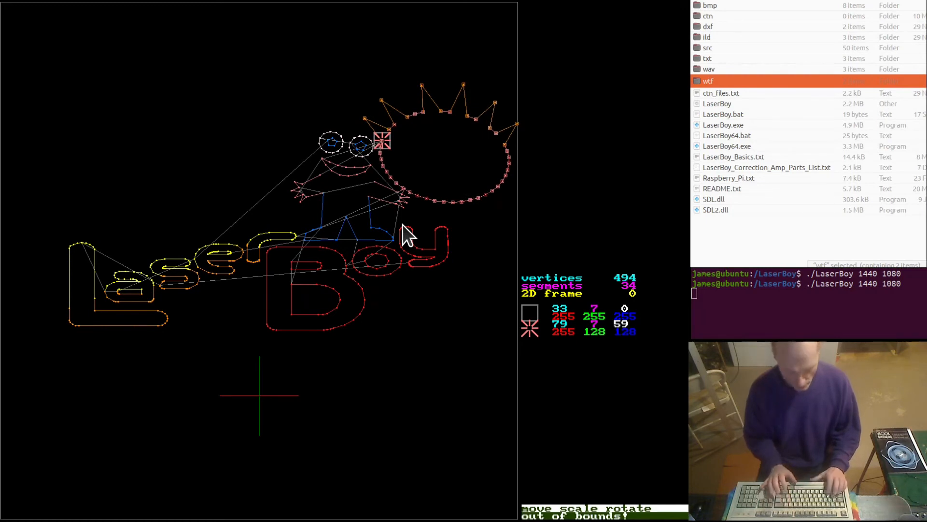
Step: Rotate the head outline counterclockwise on itself about Z until its spikes point downward
{"action": "key", "text": "z"}
{"action": "key", "text": "z"}
{"action": "key", "text": "z"}
{"action": "key", "text": "z"}
{"action": "key", "text": "z"}
{"action": "key", "text": "z"}
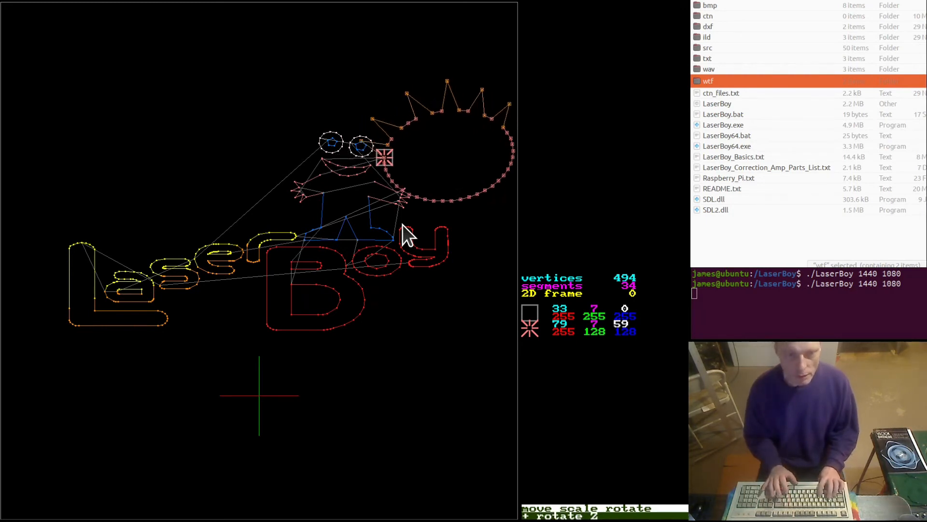
{"action": "key", "text": "z"}
{"action": "key", "text": "z"}
{"action": "key", "text": "z"}
{"action": "key", "text": "z"}
{"action": "key", "text": "z"}
{"action": "key", "text": "z"}
{"action": "key", "text": "z"}
{"action": "key", "text": "z"}
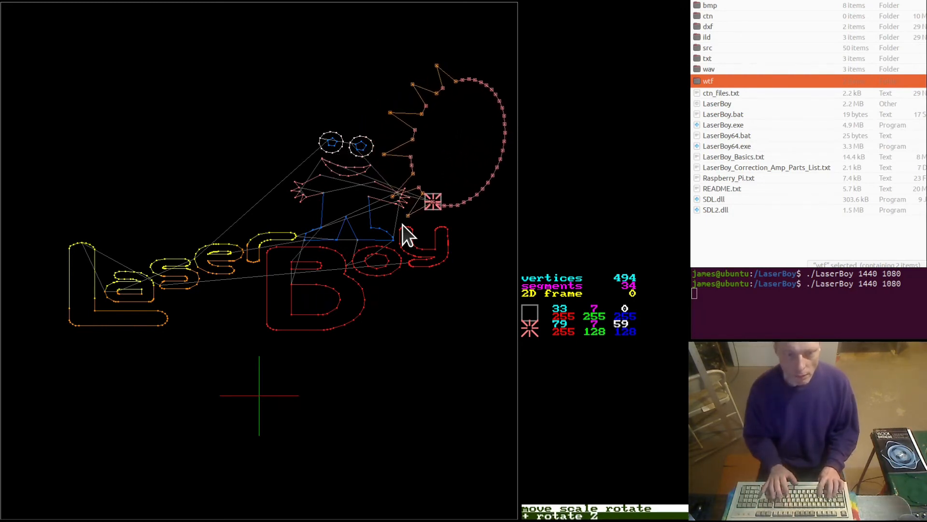
{"action": "key", "text": "z"}
{"action": "key", "text": "z"}
{"action": "key", "text": "z"}
{"action": "key", "text": "z"}
{"action": "key", "text": "z"}
{"action": "key", "text": "z"}
{"action": "key", "text": "z"}
{"action": "key", "text": "z"}
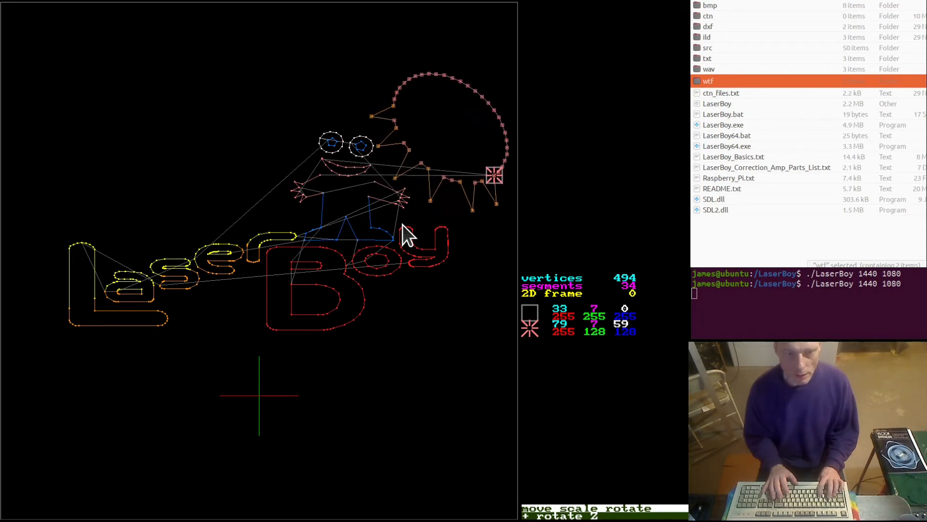
{"action": "key", "text": "z"}
{"action": "key", "text": "z"}
Step: Rotate the head outline clockwise on itself about Z until its spikes point upward
{"action": "key", "text": "shift+z"}
{"action": "key", "text": "shift+z"}
{"action": "key", "text": "shift+z"}
{"action": "key", "text": "shift+z"}
{"action": "key", "text": "shift+z"}
{"action": "key", "text": "shift+z"}
{"action": "key", "text": "shift+z"}
{"action": "key", "text": "shift+z"}
{"action": "key", "text": "shift+z"}
{"action": "key", "text": "shift+z"}
{"action": "key", "text": "shift+z"}
{"action": "key", "text": "shift+z"}
{"action": "key", "text": "shift+z"}
{"action": "key", "text": "shift+z"}
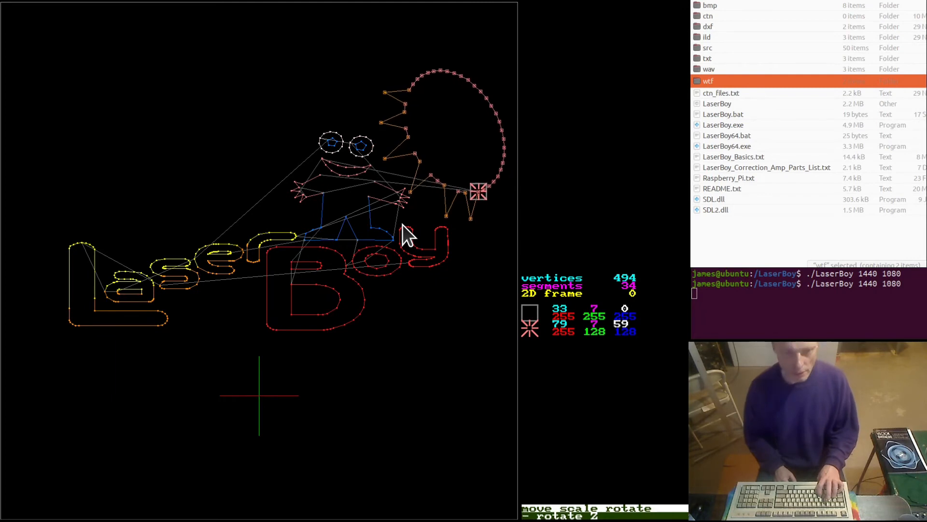
{"action": "key", "text": "shift+z"}
{"action": "key", "text": "shift+z"}
{"action": "key", "text": "shift+z"}
{"action": "key", "text": "shift+z"}
{"action": "key", "text": "shift+z"}
{"action": "key", "text": "shift+z"}
{"action": "key", "text": "shift+z"}
{"action": "key", "text": "shift+z"}
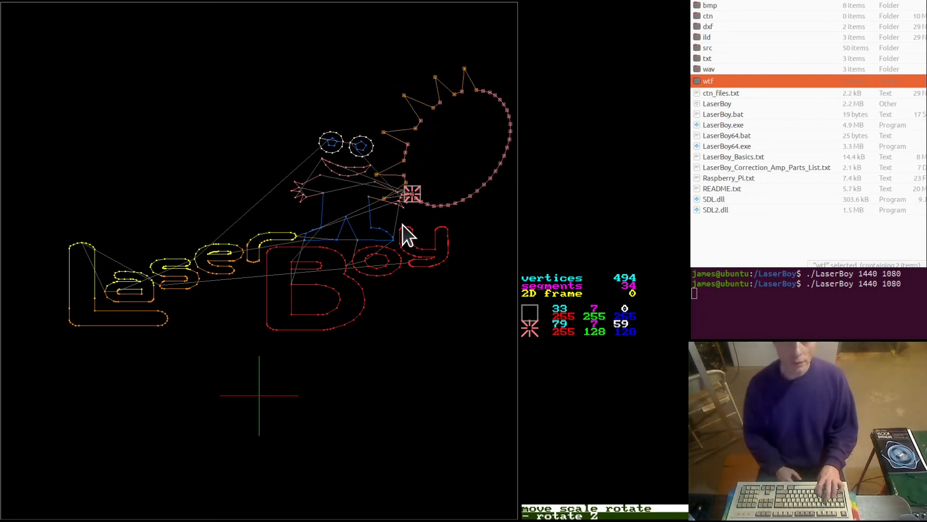
{"action": "key", "text": "shift+z"}
{"action": "key", "text": "shift+z"}
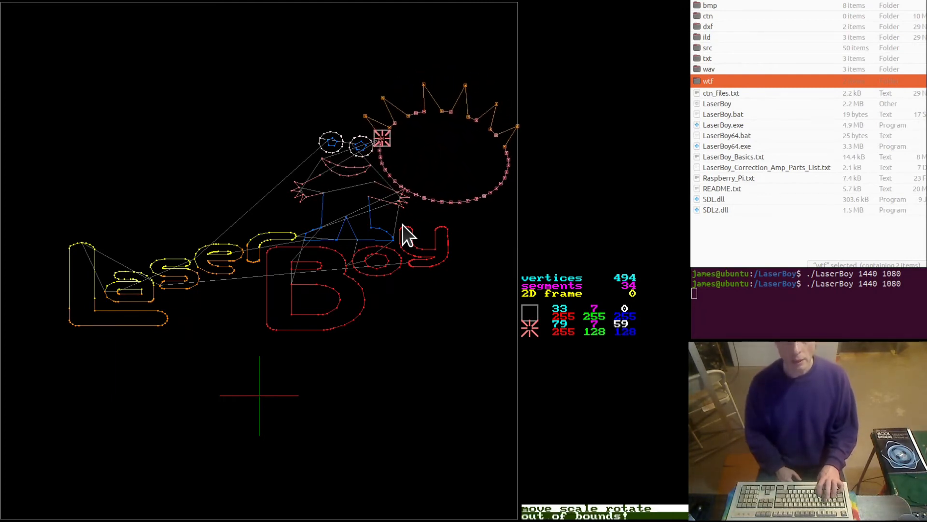
{"action": "key", "text": "z"}
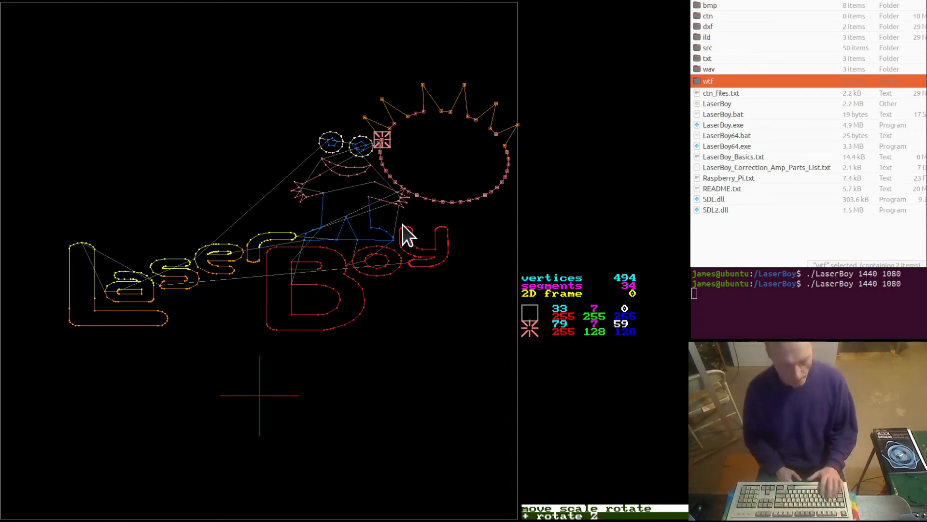
Step: Enable destructive clipping in move scale rotate in the switch settings and save the change to LaserBoy.wtf
{"action": "key", "text": "Escape"}
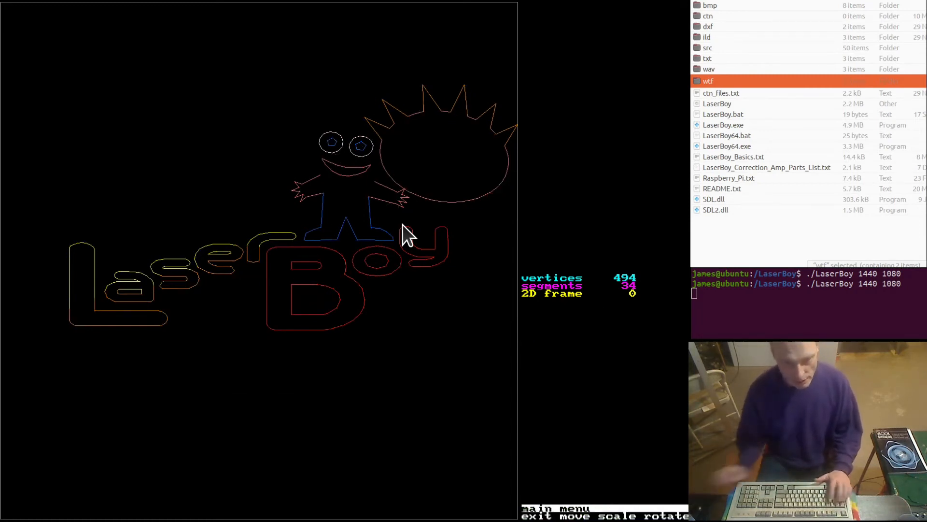
{"action": "key", "text": "Tab"}
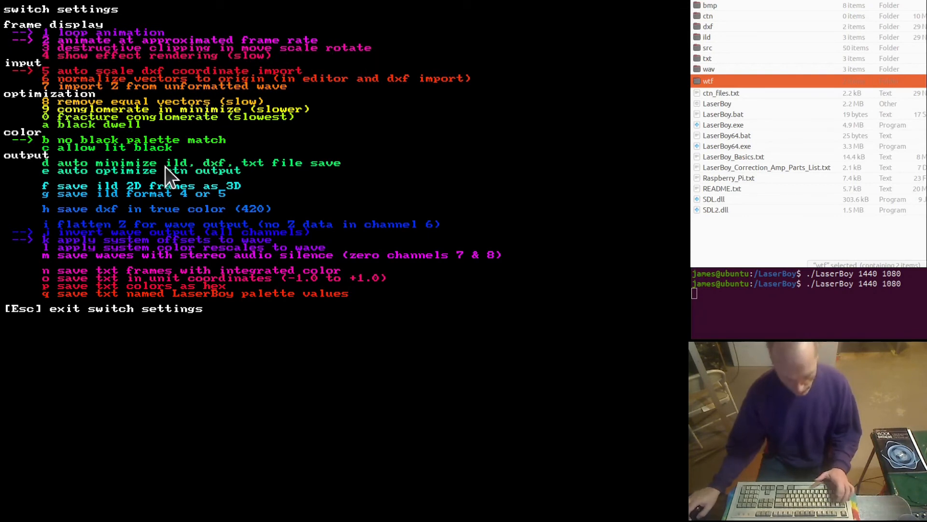
{"action": "key", "text": "Escape"}
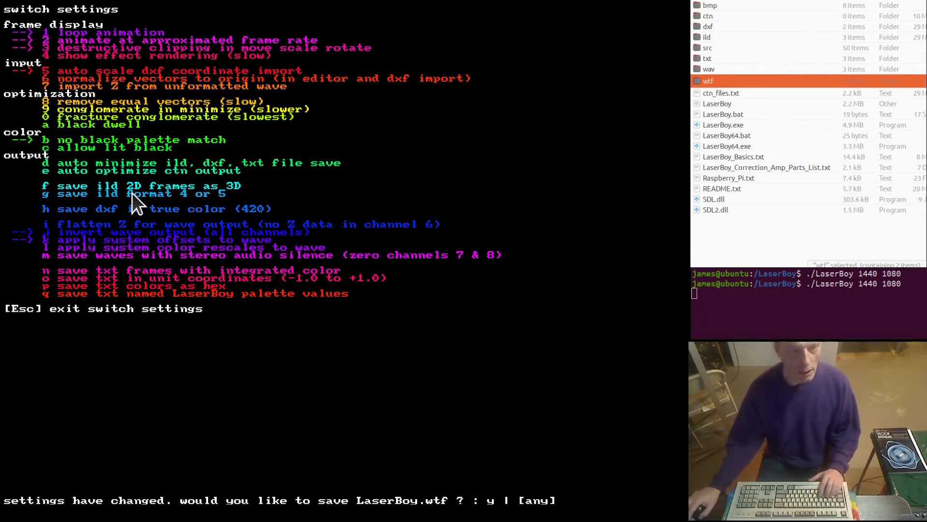
{"action": "key", "text": "y"}
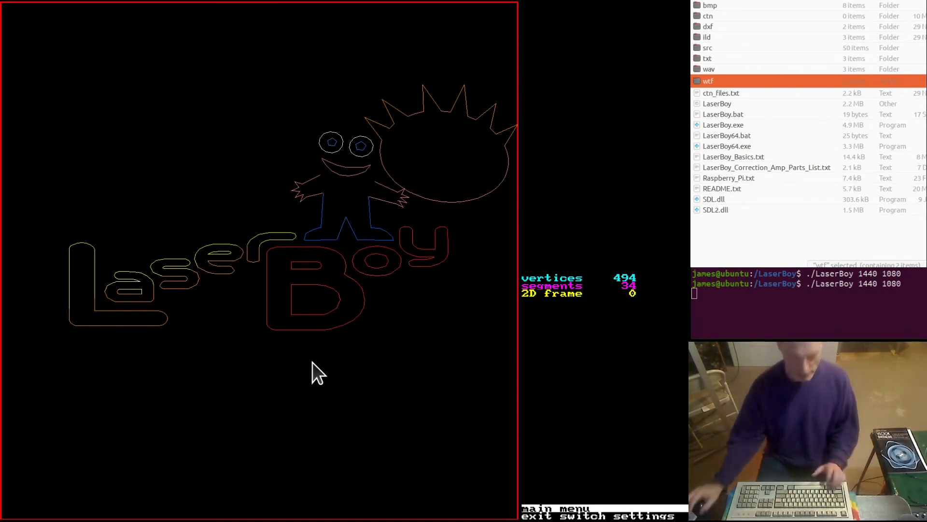
Step: Resume move scale rotate and move the head outline in positive X across the frame boundary to clip off about half of it
{"action": "key", "text": "m"}
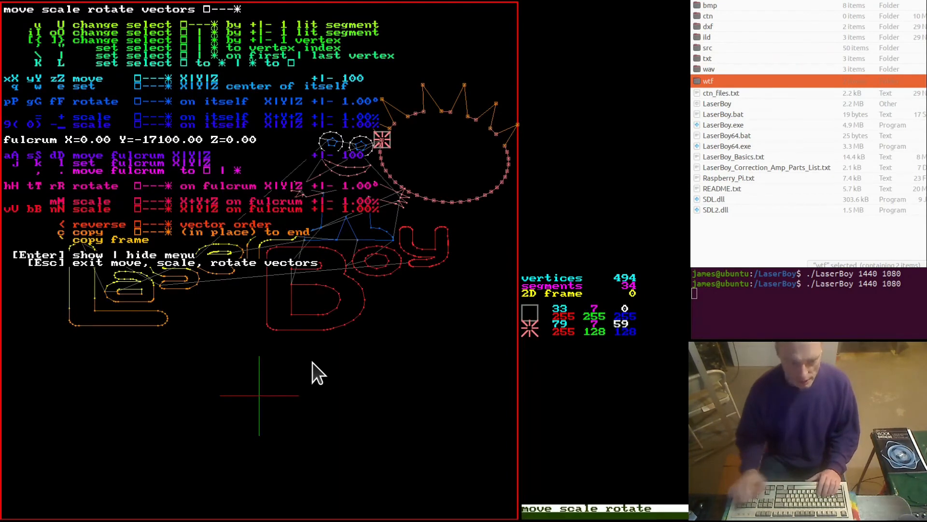
{"action": "key", "text": "Return"}
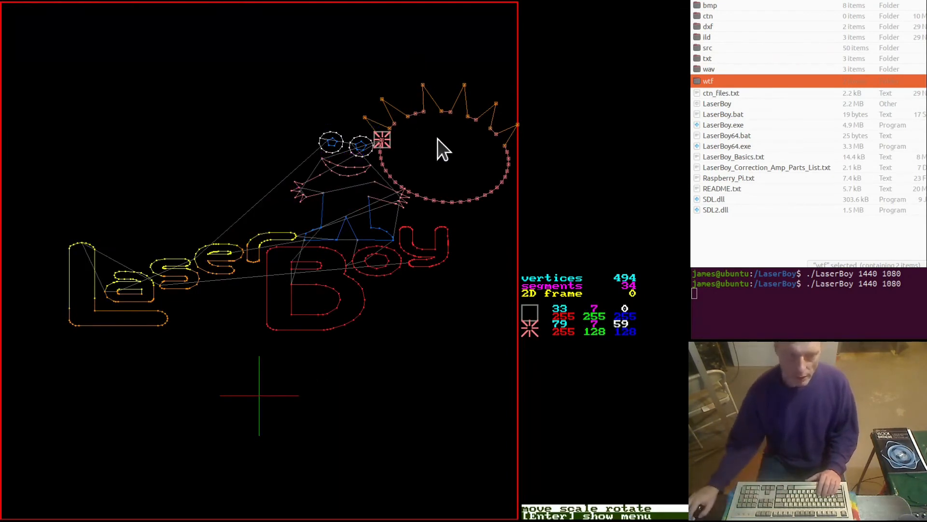
{"action": "key", "text": "x"}
{"action": "key", "text": "x"}
{"action": "key", "text": "x"}
{"action": "key", "text": "x"}
{"action": "key", "text": "x"}
{"action": "key", "text": "x"}
{"action": "key", "text": "x"}
{"action": "key", "text": "x"}
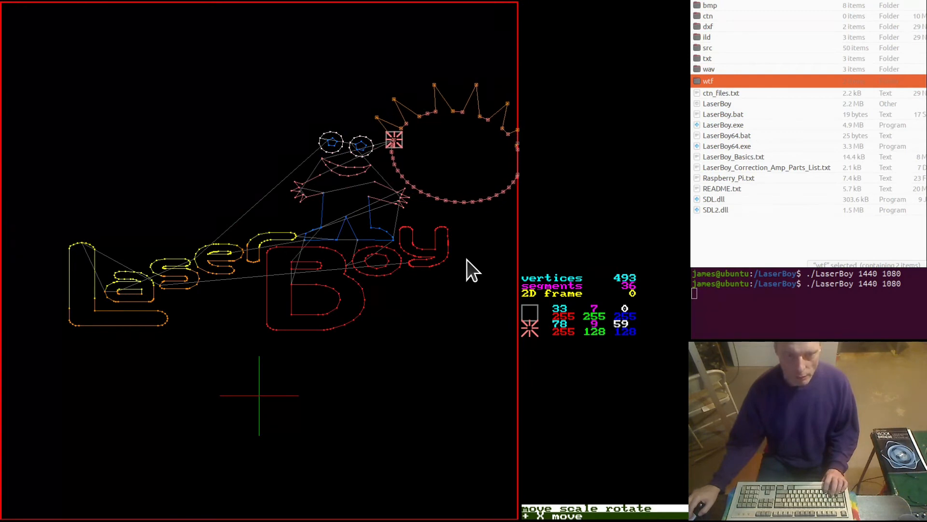
{"action": "key", "text": "x"}
{"action": "key", "text": "x"}
{"action": "key", "text": "x"}
{"action": "key", "text": "x"}
{"action": "key", "text": "x"}
{"action": "key", "text": "x"}
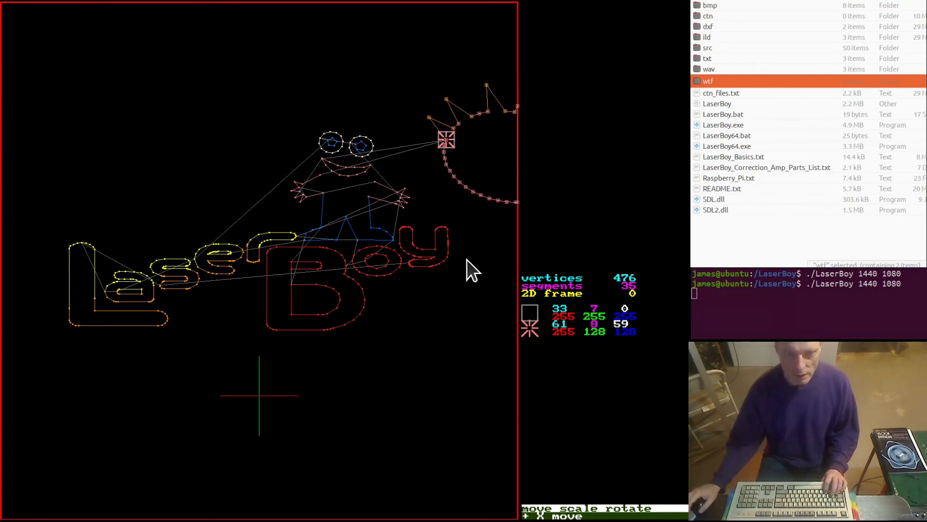
Step: Move the clipped head outline in negative X until its cut edge is inside the frame
{"action": "key", "text": "shift+x"}
{"action": "key", "text": "shift+x"}
{"action": "key", "text": "shift+x"}
{"action": "key", "text": "shift+x"}
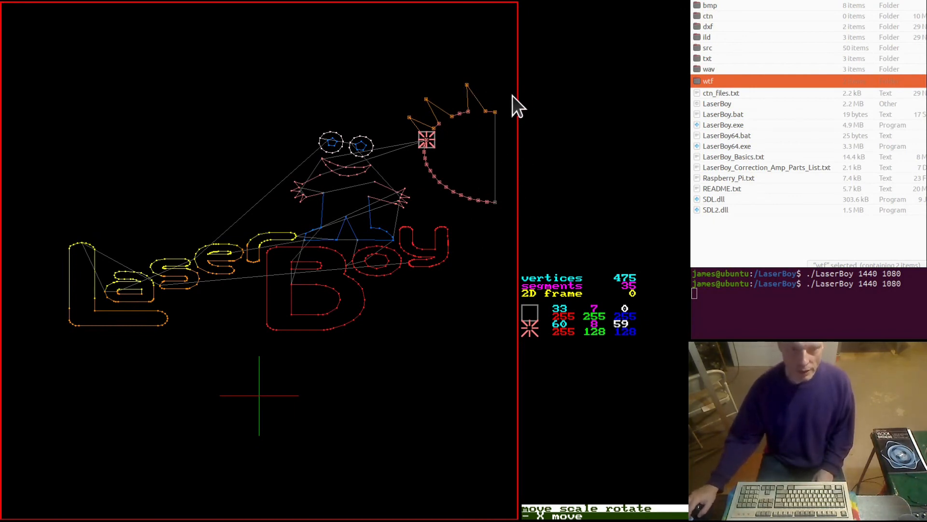
Step: Nudge the clipped head outline slightly farther in negative X, away from the frame boundary
{"action": "key", "text": "x"}
{"action": "key", "text": "x"}
{"action": "key", "text": "x"}
{"action": "key", "text": "x"}
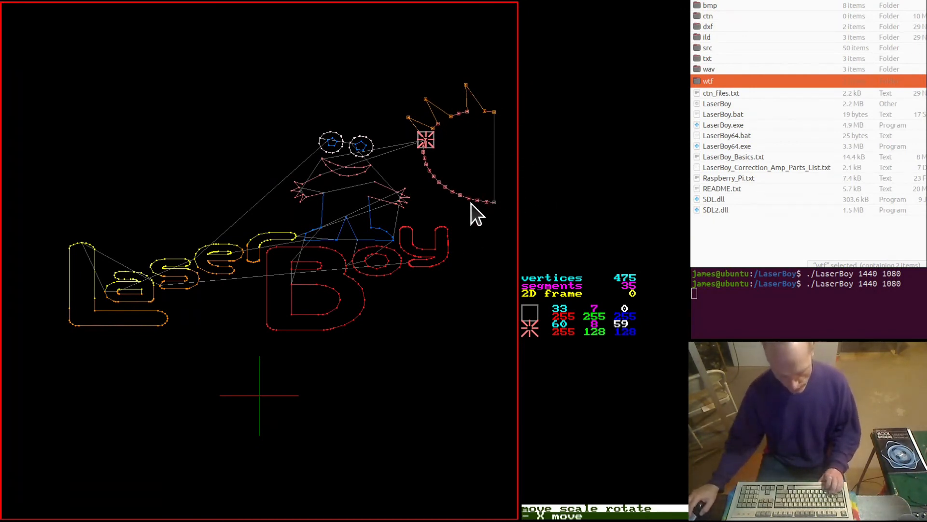
{"action": "key", "text": "shift+x"}
{"action": "key", "text": "shift+x"}
{"action": "key", "text": "shift+x"}
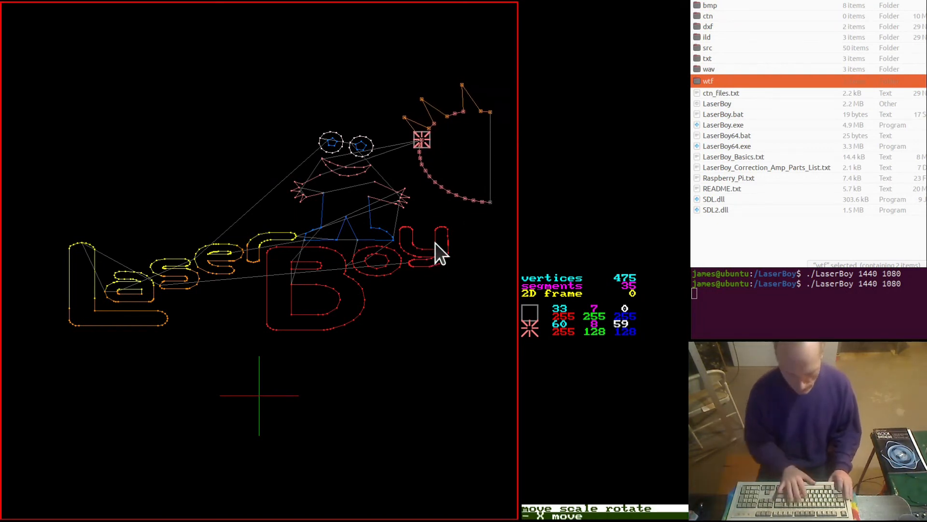
Step: Select all vertices of the frame and move the whole logo in positive X across the boundary to clip off the head outline and "oy"
{"action": "key", "text": "End"}
{"action": "key", "text": "Home"}
{"action": "key", "text": "x"}
{"action": "key", "text": "x"}
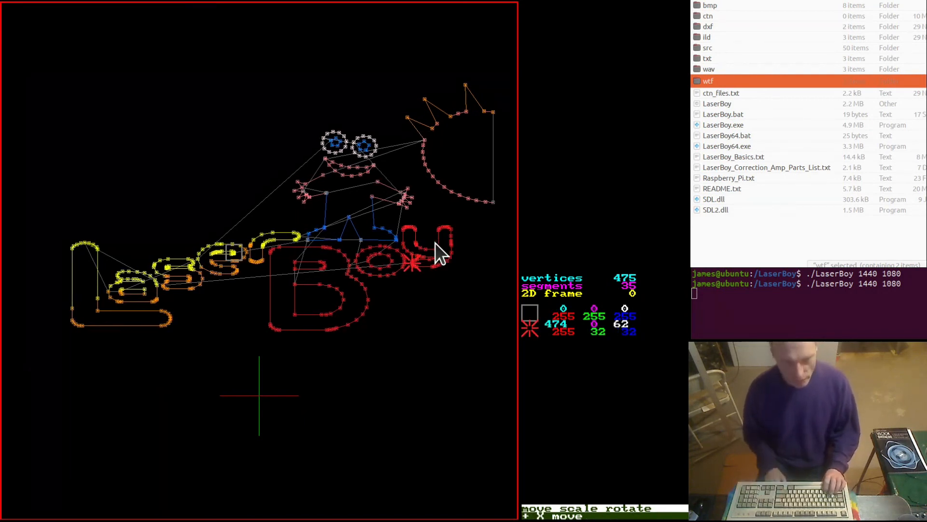
{"action": "key", "text": "x"}
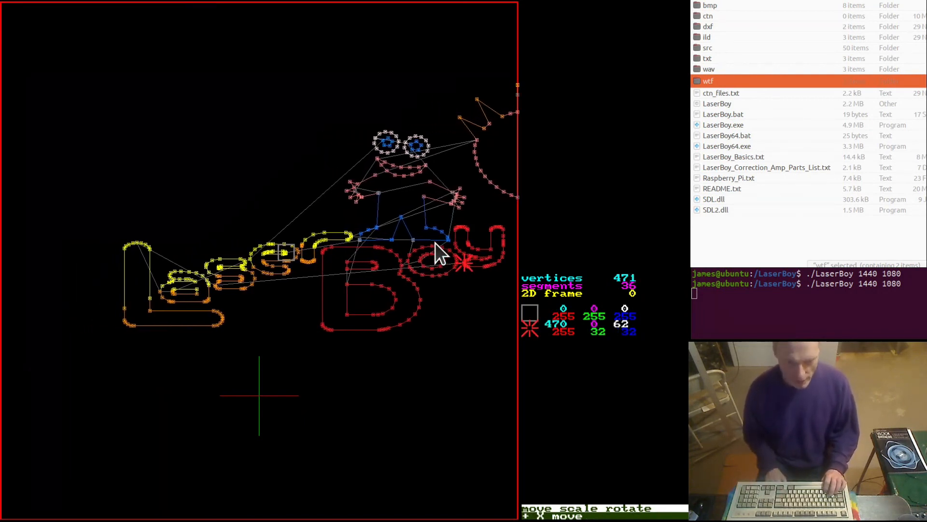
{"action": "key", "text": "x"}
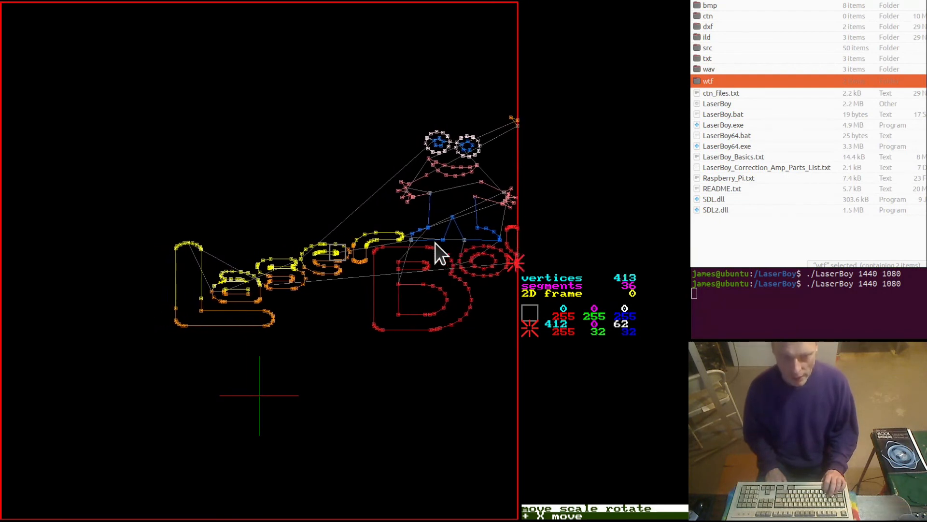
{"action": "key", "text": "x"}
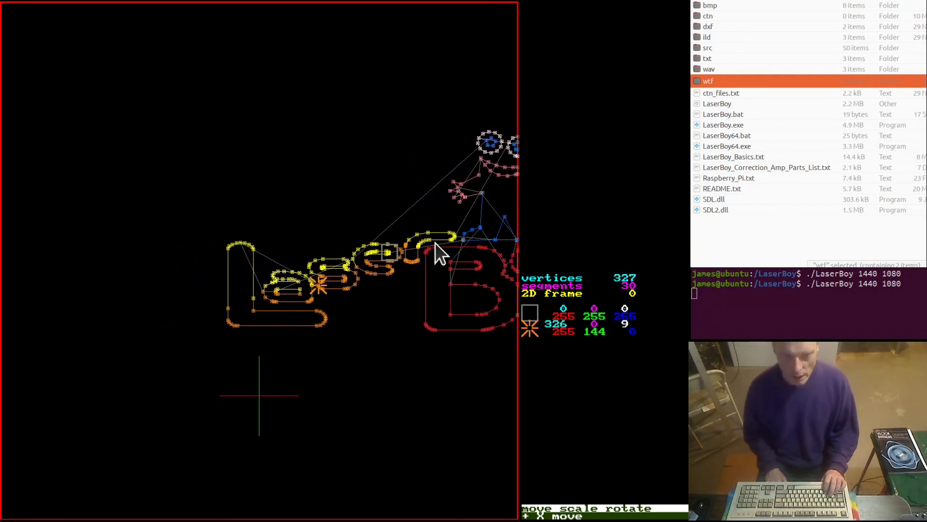
Step: Move the clipped logo in negative X until its cut edge is well inside the frame, and exit move scale rotate
{"action": "key", "text": "shift+x"}
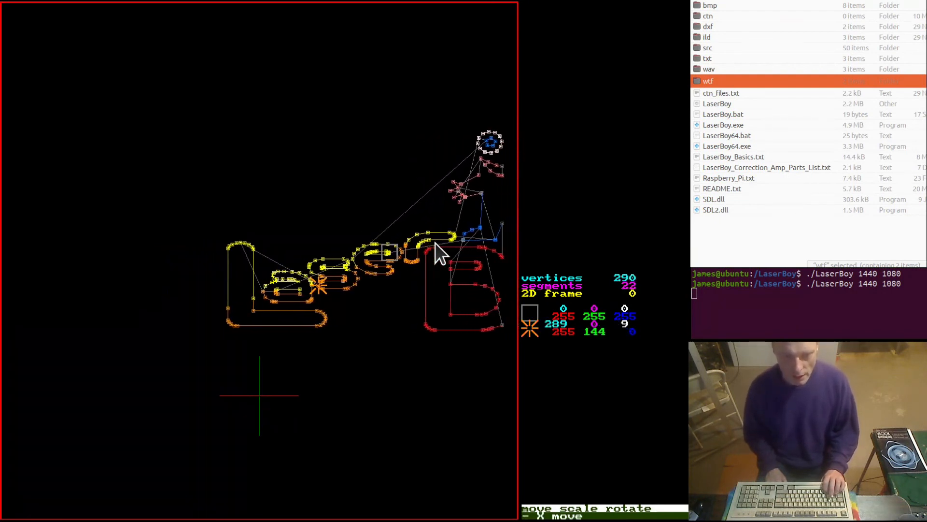
{"action": "key", "text": "shift+x"}
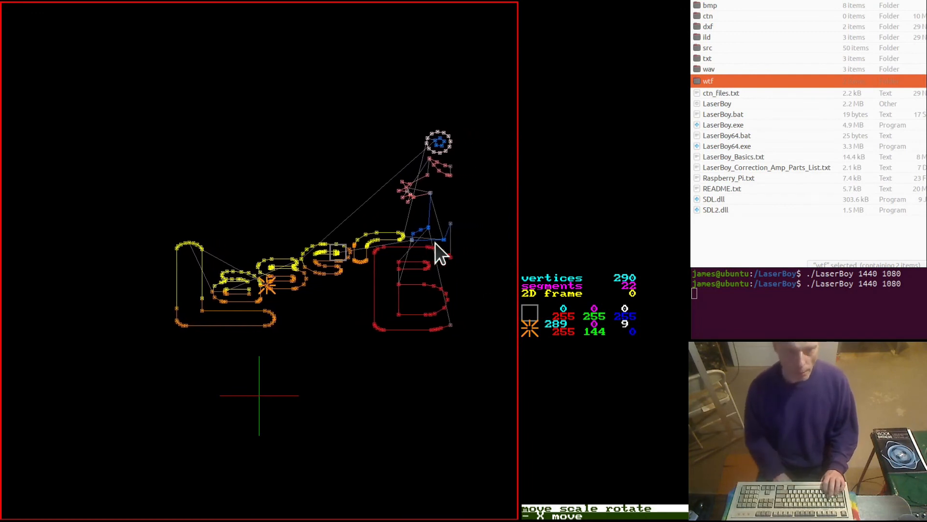
{"action": "key", "text": "shift+x"}
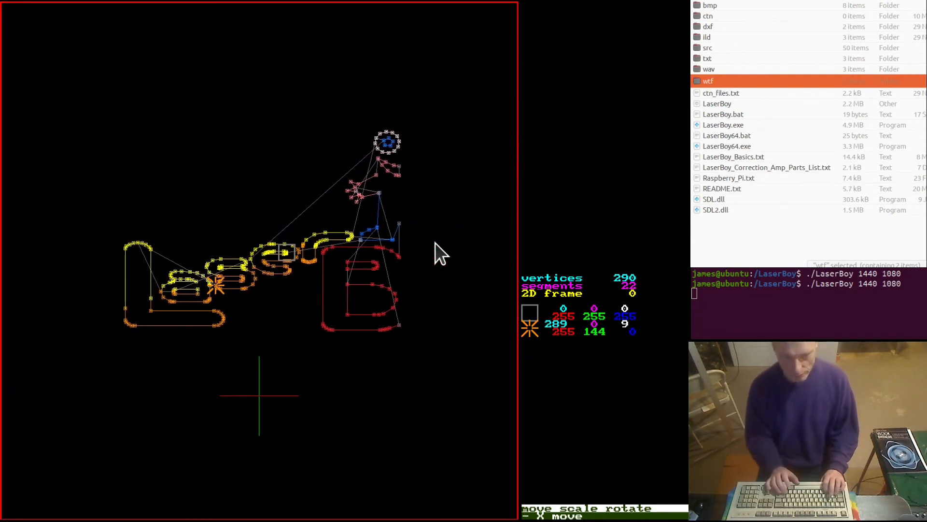
{"action": "key", "text": "Escape"}
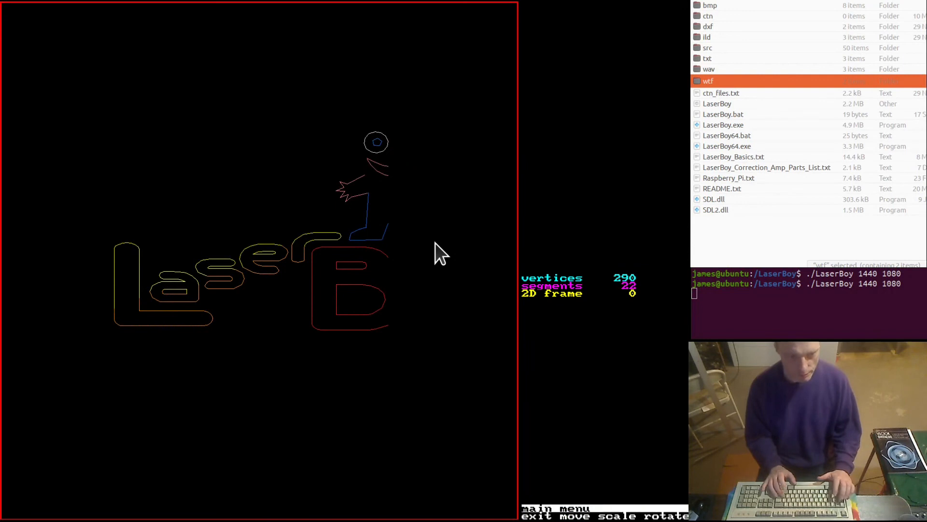